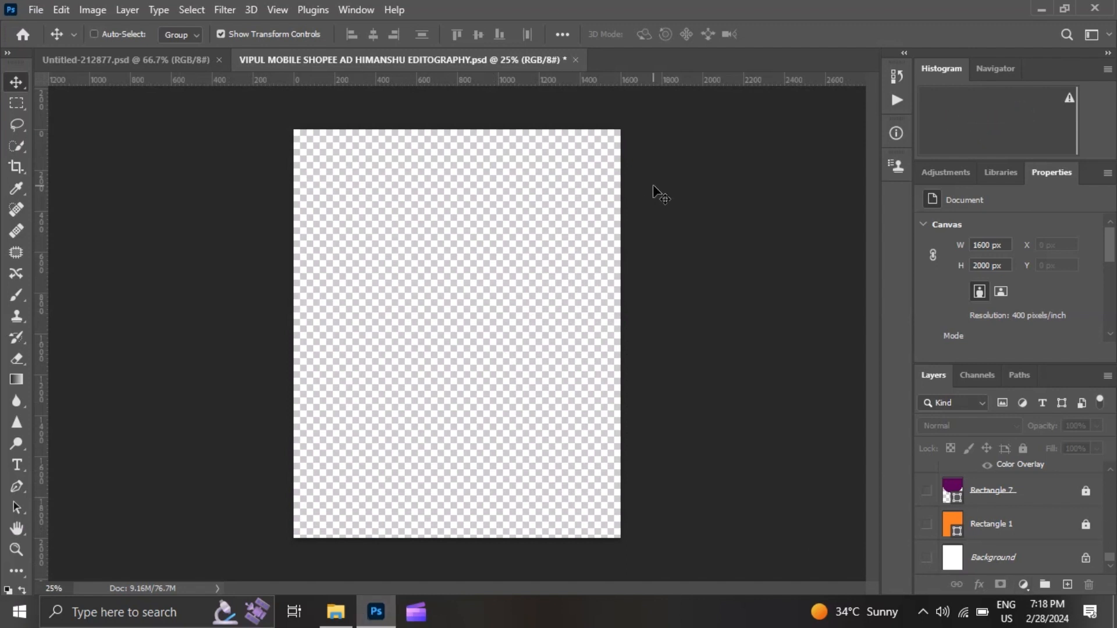
key("ctrl+plus")
key("ctrl+minus")
key("ctrl+plus")
key("ctrl+minus")
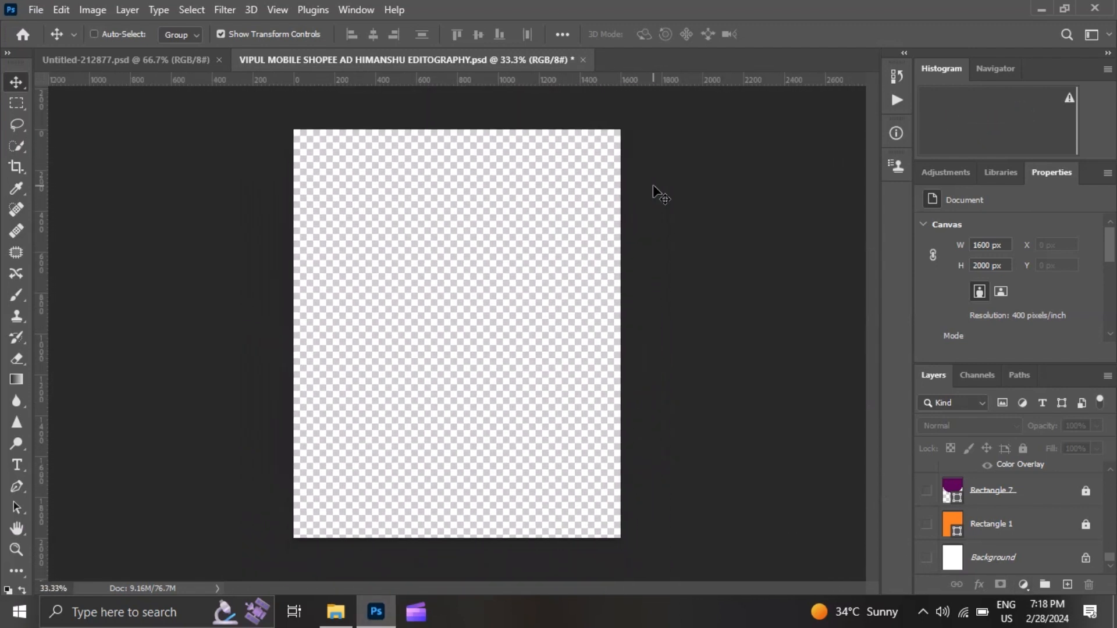
key("ctrl+minus")
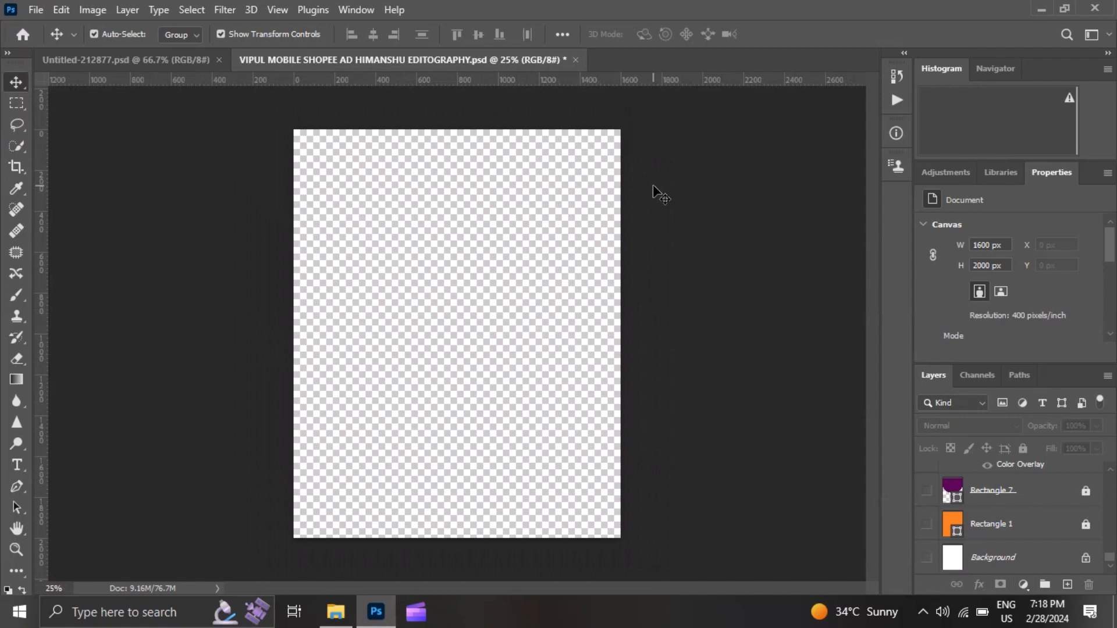
key("ctrl+plus")
key("ctrl+minus")
key("ctrl+plus")
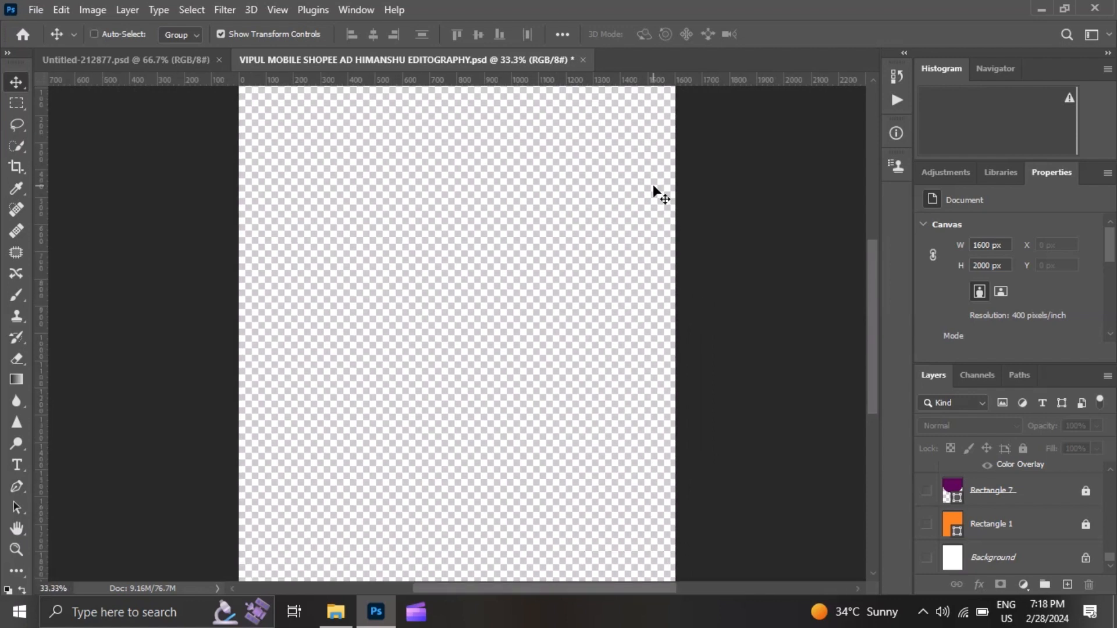
key("ctrl+minus")
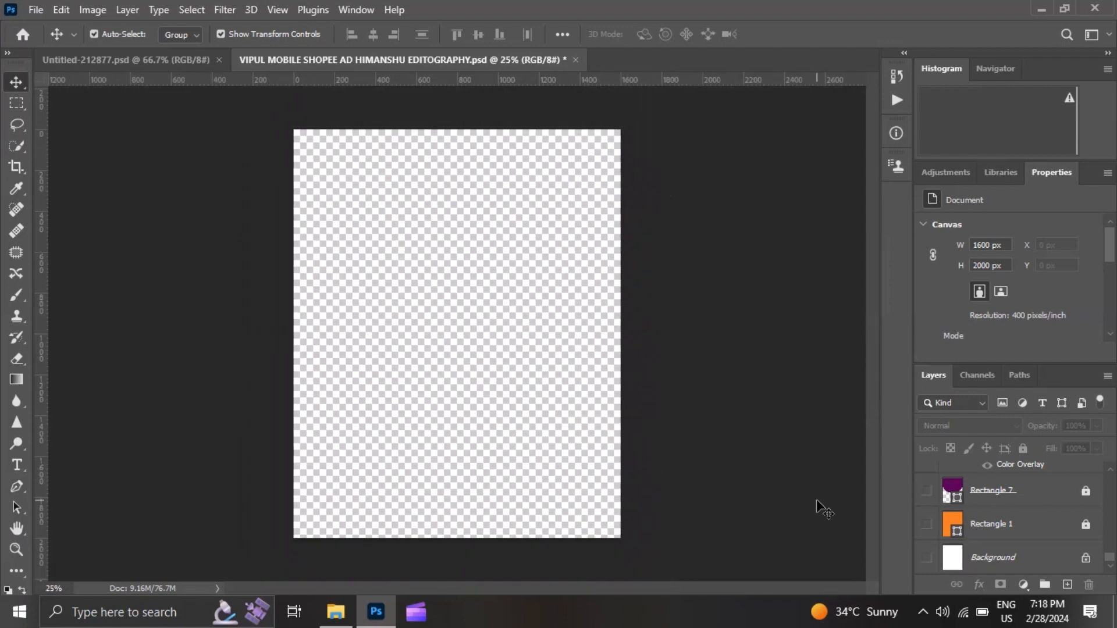
Show the white Background layer, the purple Rectangle 7 shape and its clipped dotted pattern
left_click(927, 558)
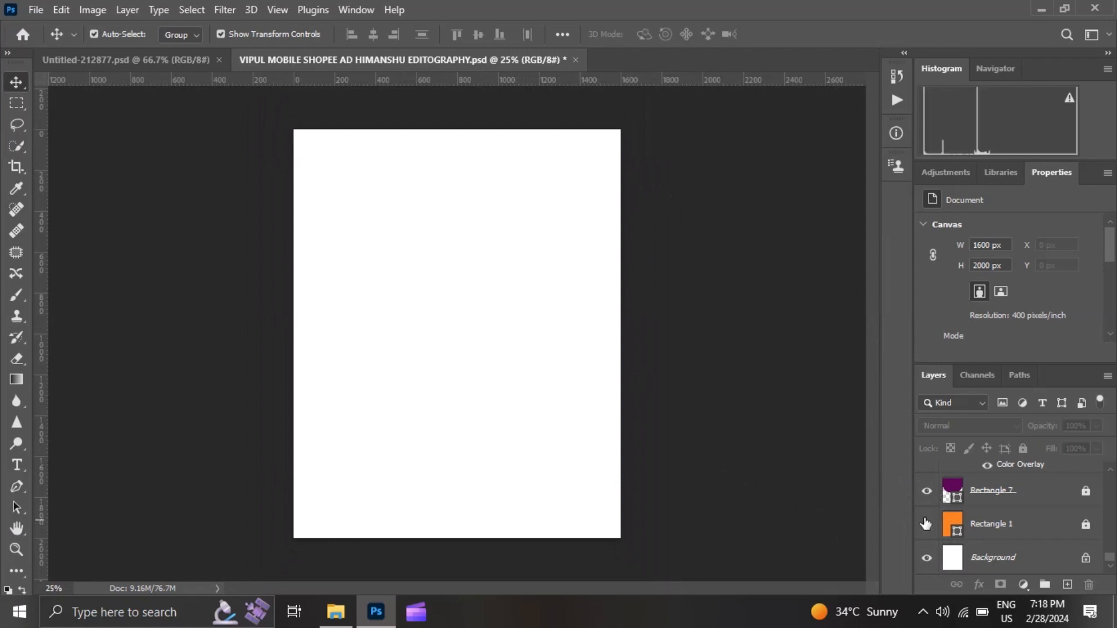
left_click(927, 491)
scroll(927, 493, "up", 3)
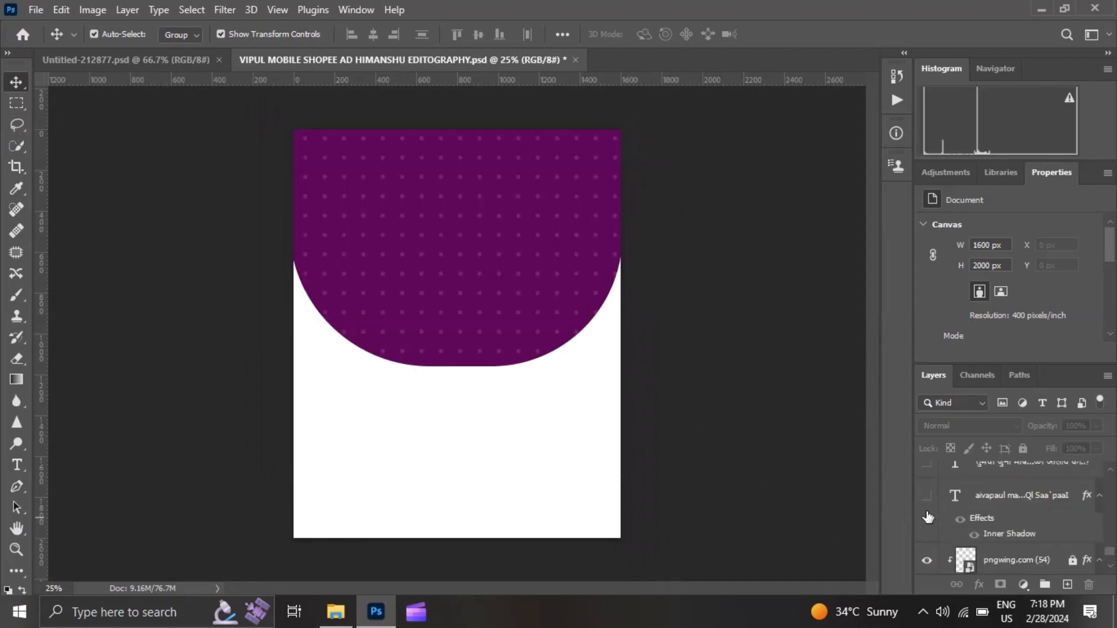
Show the shop title text विपुल मोबाईल शॉपी and the white tagline text layer beneath it
left_click(926, 492)
scroll(926, 493, "up", 2)
left_click(926, 529)
scroll(928, 530, "up", 2)
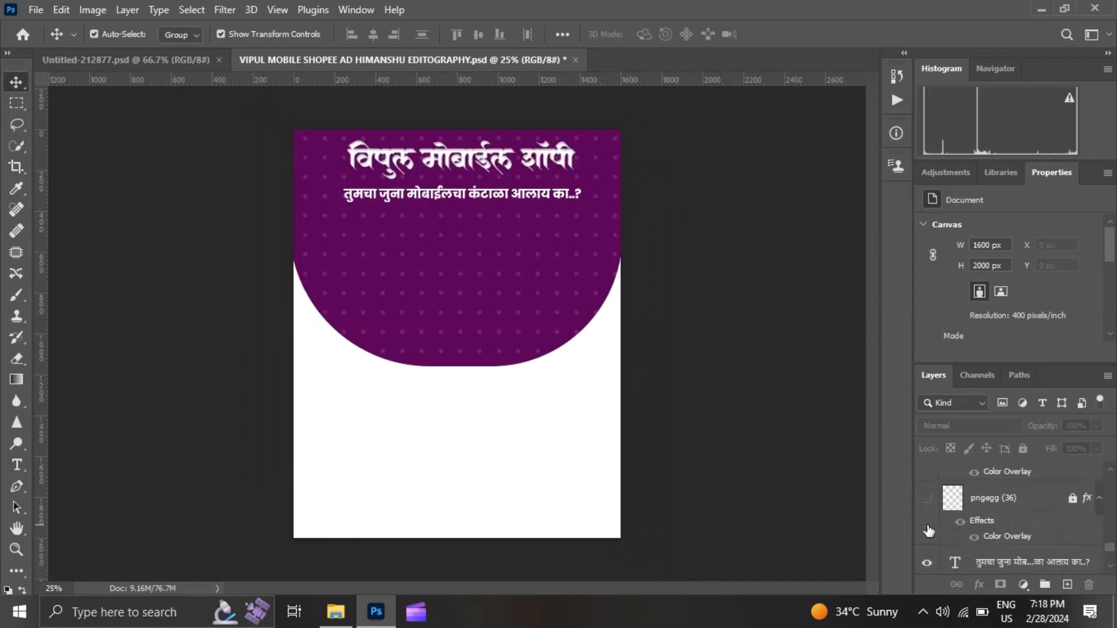
Show the line patterns pngegg (36) and pngegg (36) copy, plus the orange offer text and the purple finance card text
left_click(927, 523)
scroll(928, 518, "up", 2)
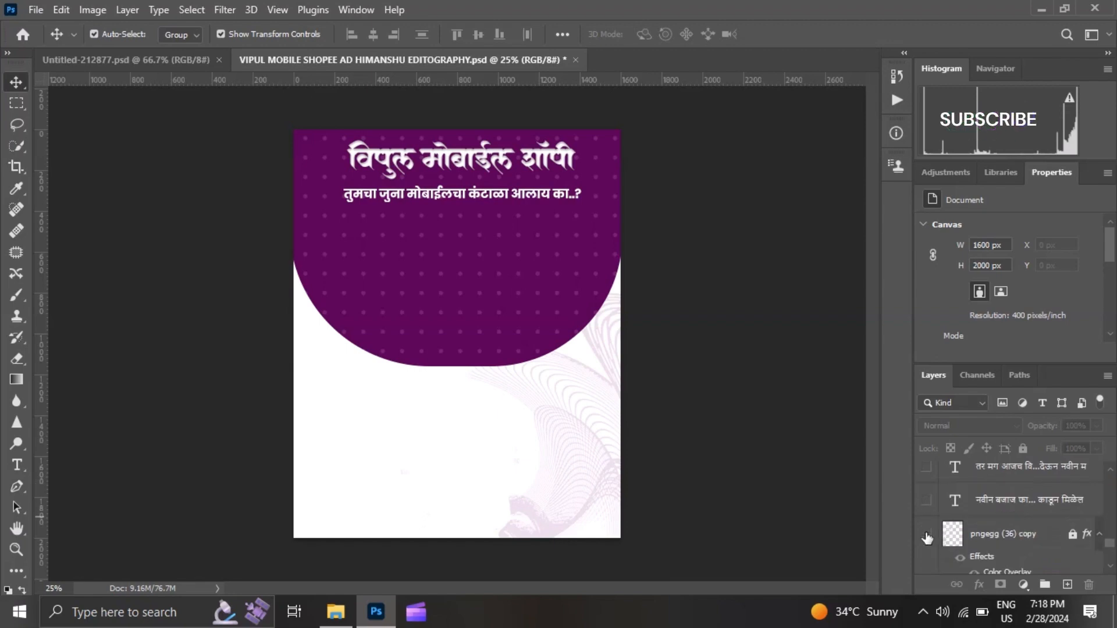
left_click(933, 500)
left_click(927, 467)
scroll(926, 483, "up", 2)
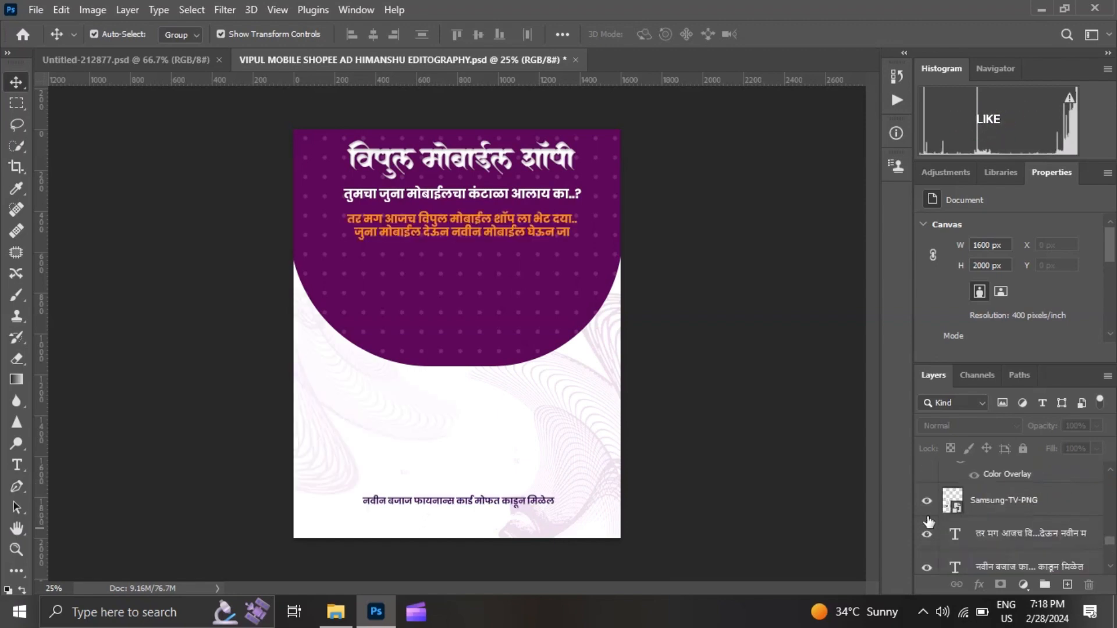
Show the Samsung-TV-PNG layer with its Rectangle 2 corner badge and 22" label
left_click(926, 485)
scroll(929, 512, "up", 2)
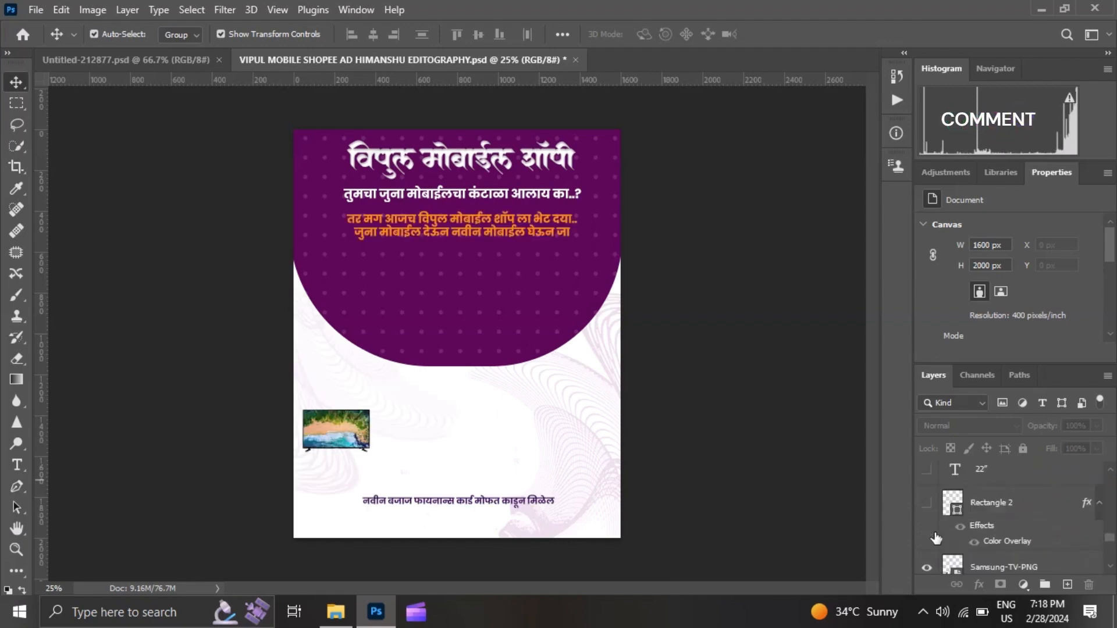
scroll(933, 524, "up", 1)
left_click(927, 502)
scroll(928, 500, "up", 1)
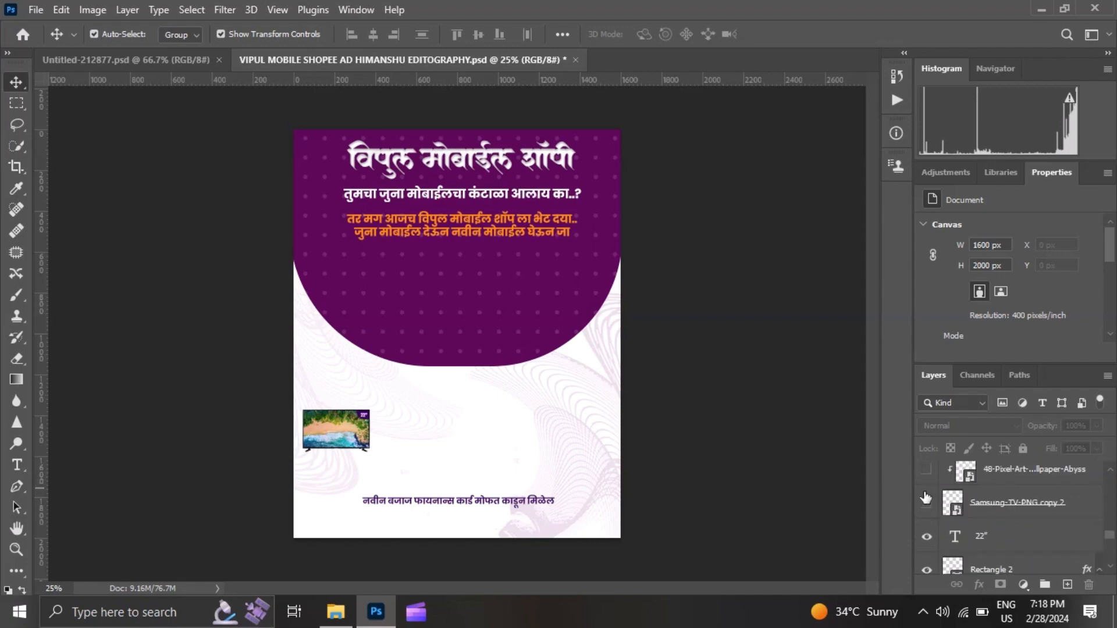
Show Samsung-TV-PNG copy 2 with its clipped pixel-art wallpaper, the Rectangle 2 copy 2 badge and the 40" label
left_click(928, 504)
scroll(928, 511, "up", 1)
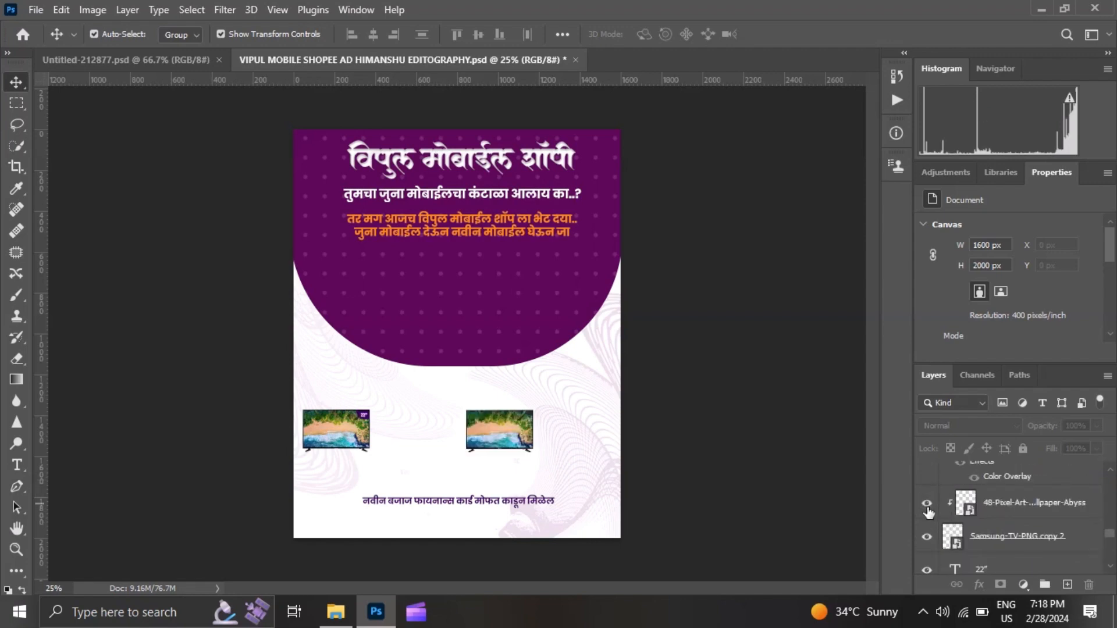
left_click(927, 511)
scroll(928, 524, "up", 3)
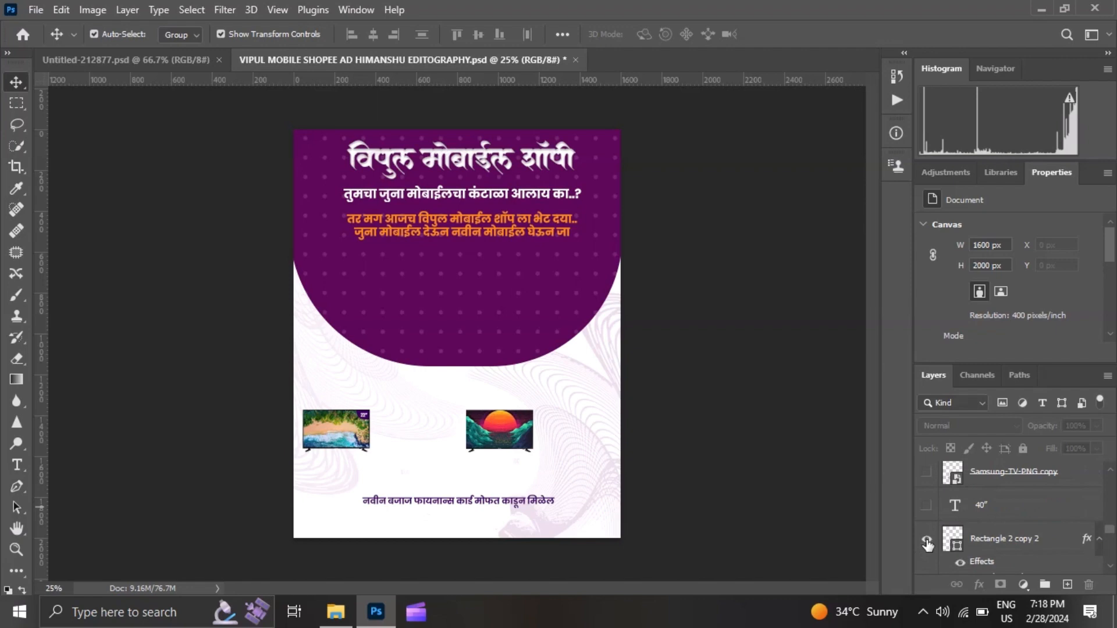
scroll(923, 539, "up", 1)
left_click(926, 540)
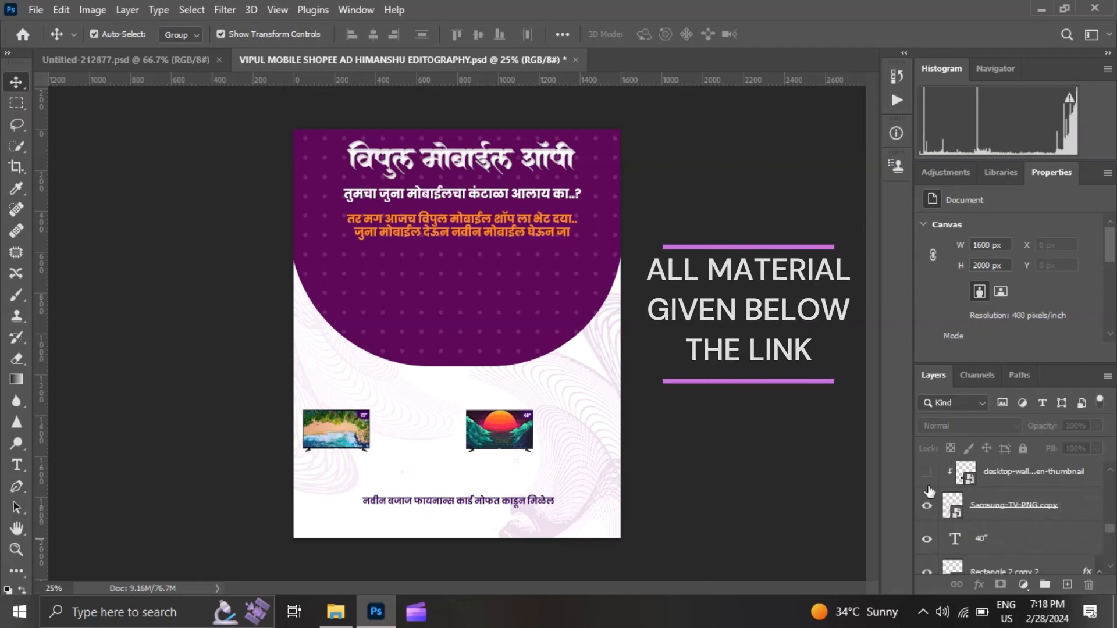
Show Samsung-TV-PNG copy with its clipped desktop wallpaper, the Rectangle 2 copy badge and the 32" label
left_click(929, 507)
scroll(930, 506, "up", 1)
left_click(929, 503)
scroll(931, 504, "up", 1)
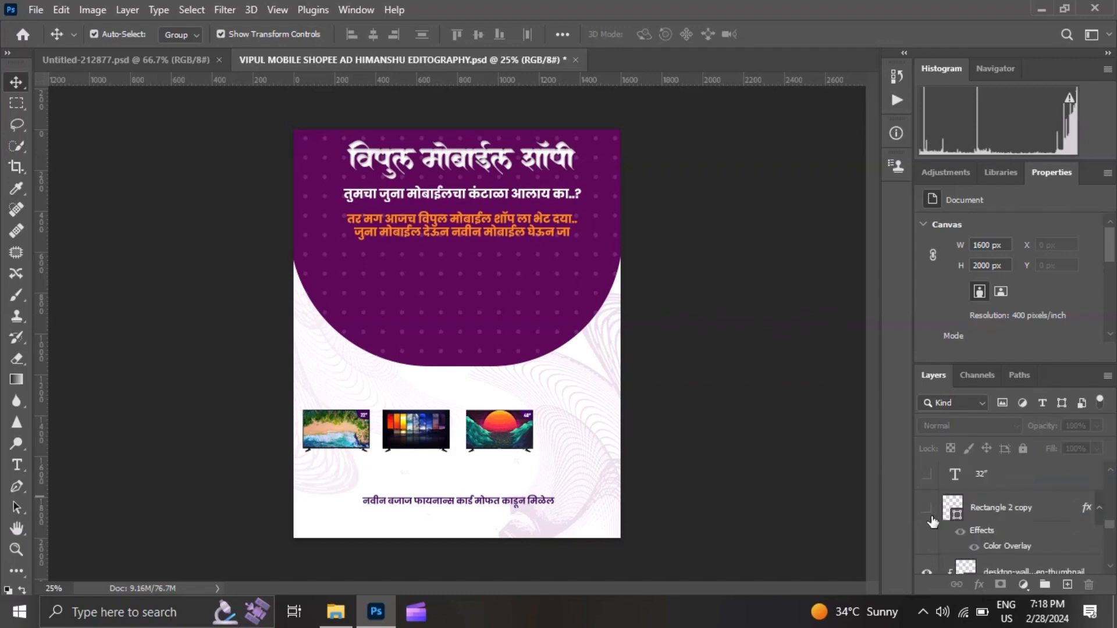
left_click(926, 474)
scroll(930, 506, "up", 2)
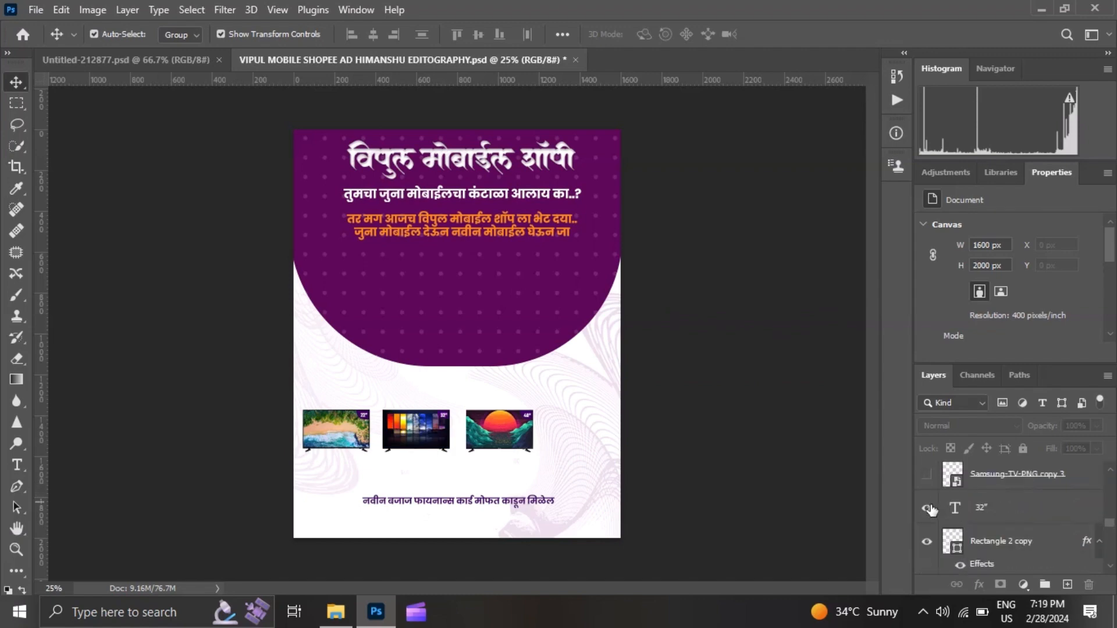
Show Samsung-TV-PNG copy 3 with its clipped colourful wallpaper and the Rectangle 2 copy 3 badge
left_click(928, 517)
scroll(931, 512, "up", 2)
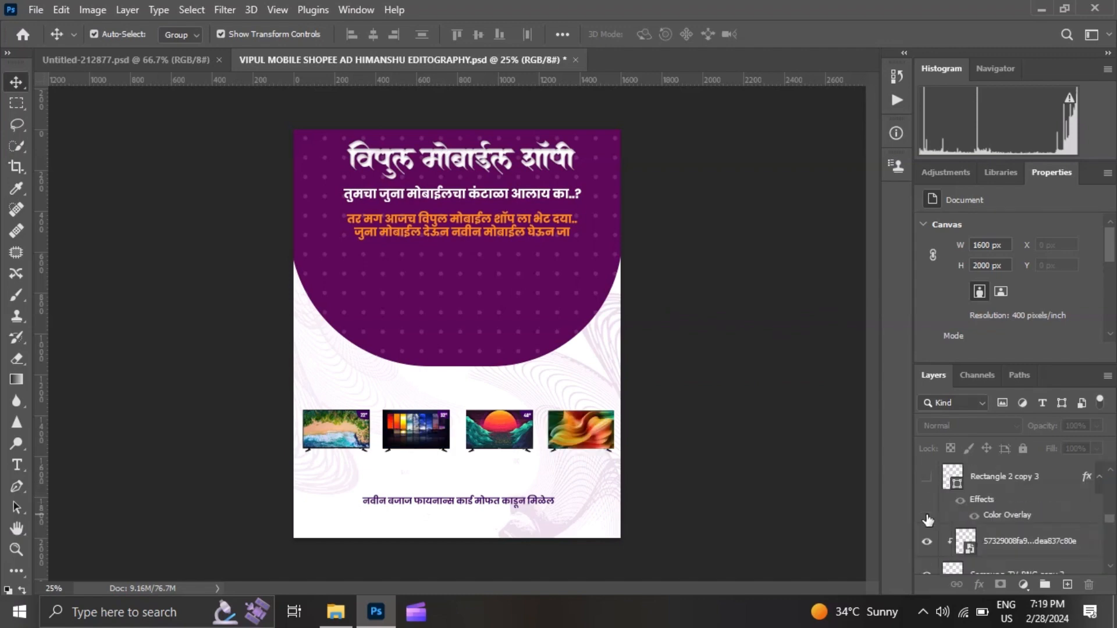
left_click(927, 476)
scroll(929, 492, "up", 1)
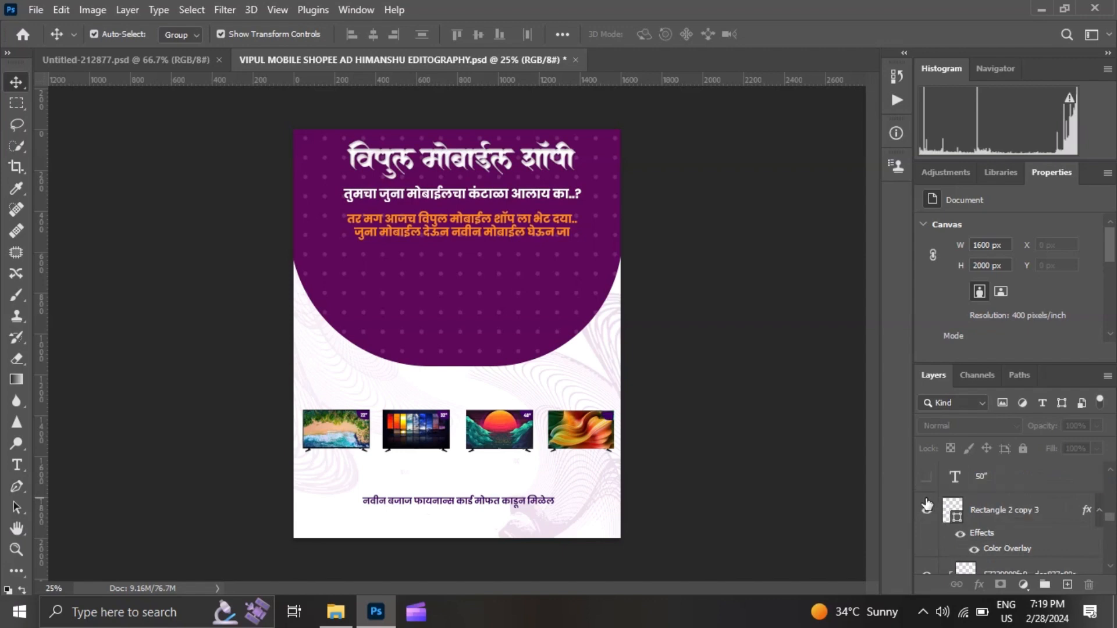
Try changing the first TV's 22" size label to 12" with the Horizontal Type tool, discarding the edit
key("ctrl+plus")
key("ctrl+plus")
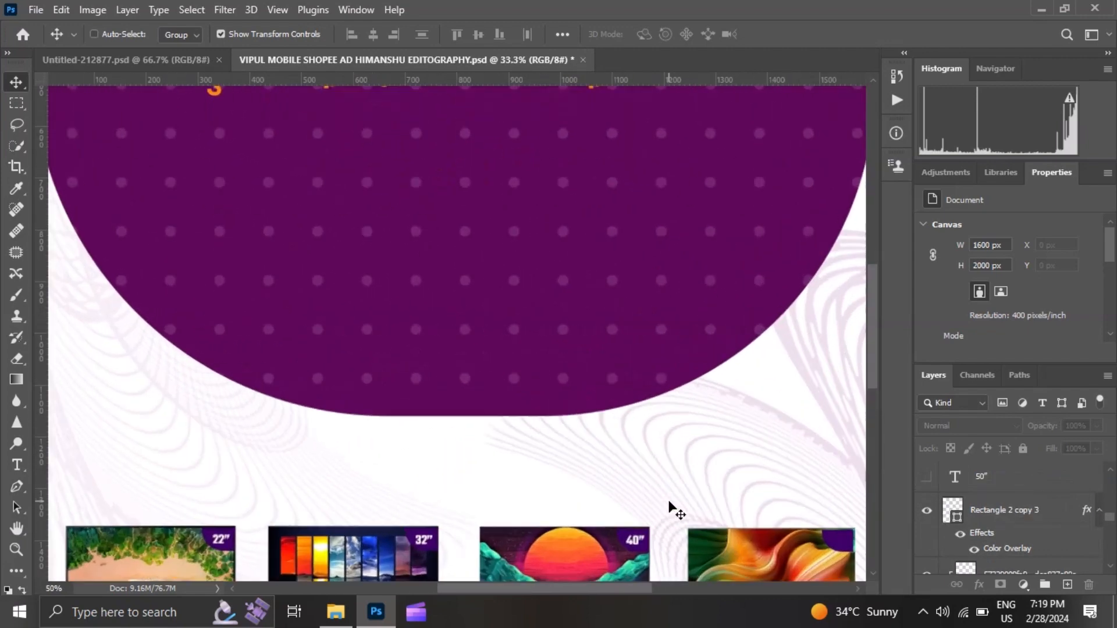
scroll(672, 508, "down", 3)
key("ctrl+plus")
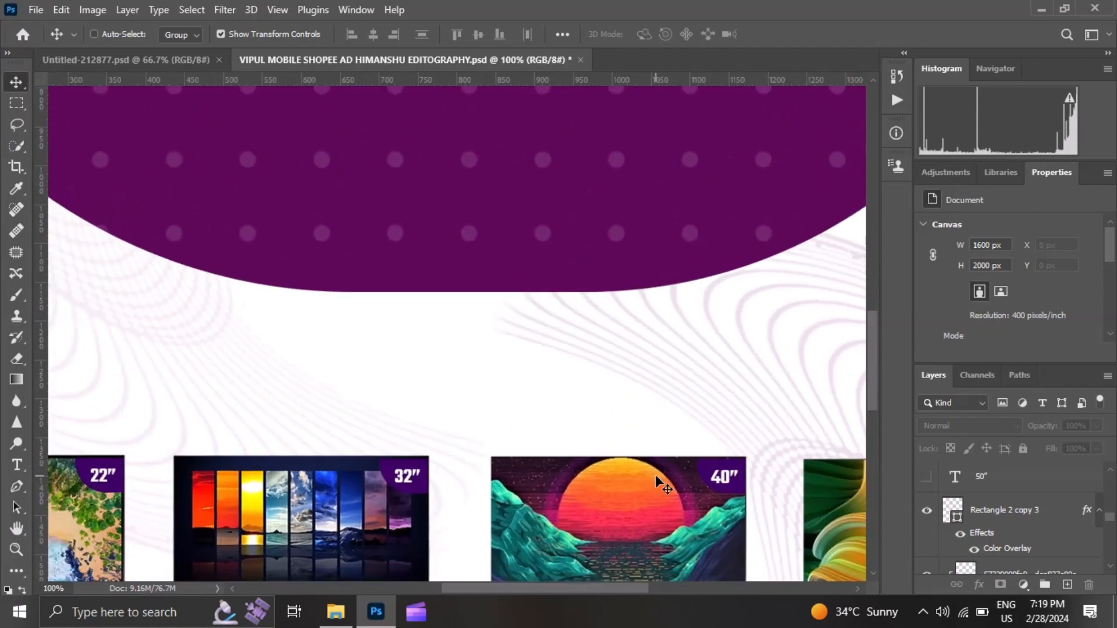
key("ctrl+minus")
key("ctrl+plus")
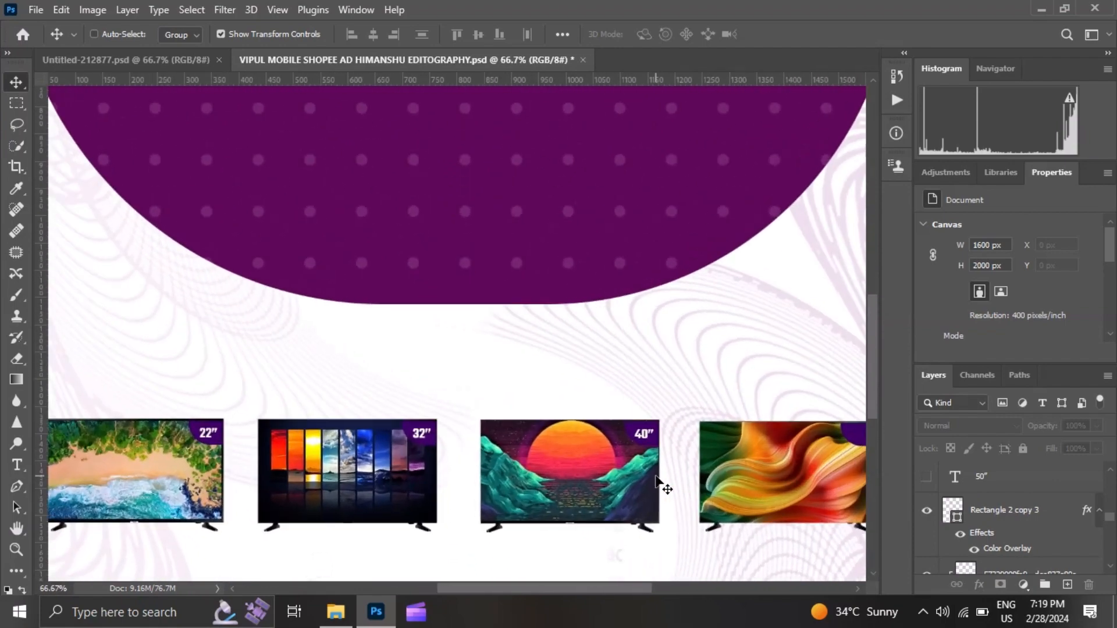
left_click(17, 464)
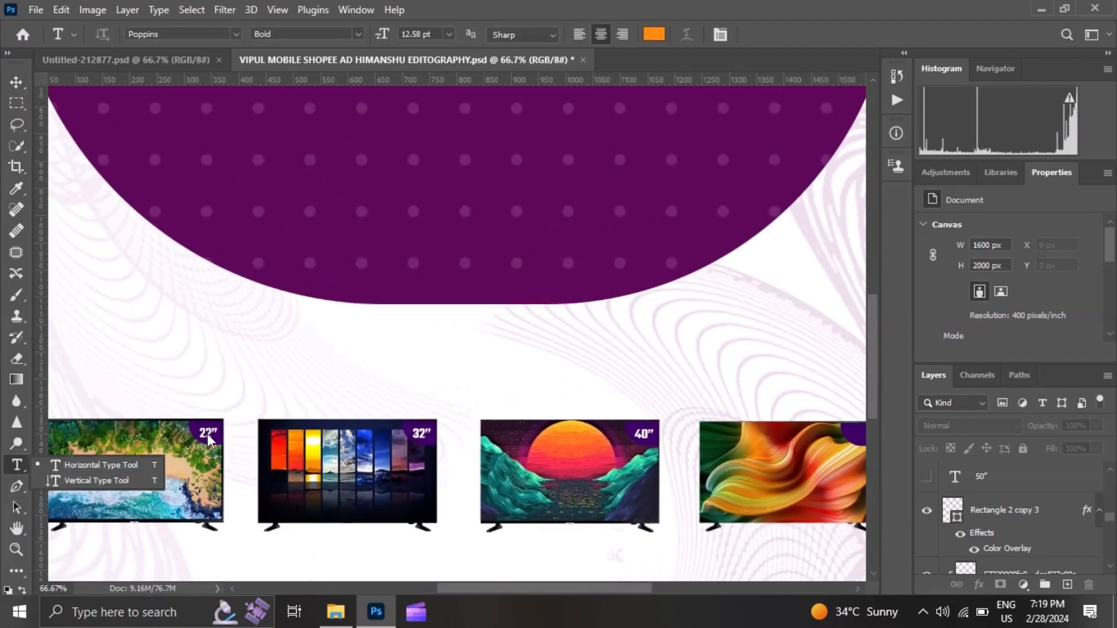
left_click(205, 430)
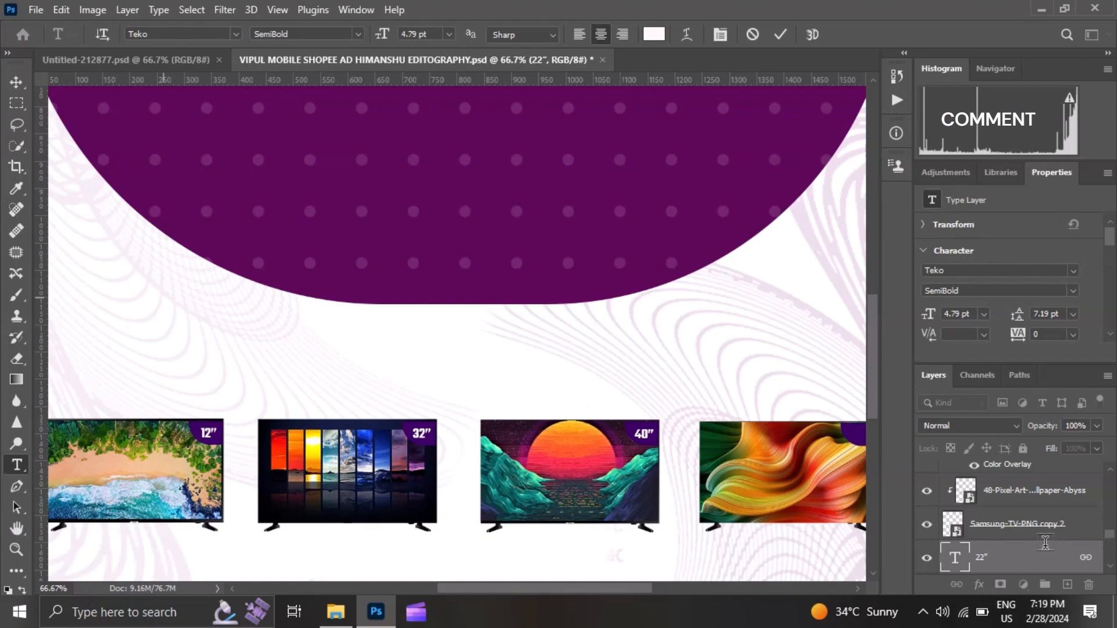
key("ctrl+minus")
key("ctrl+minus")
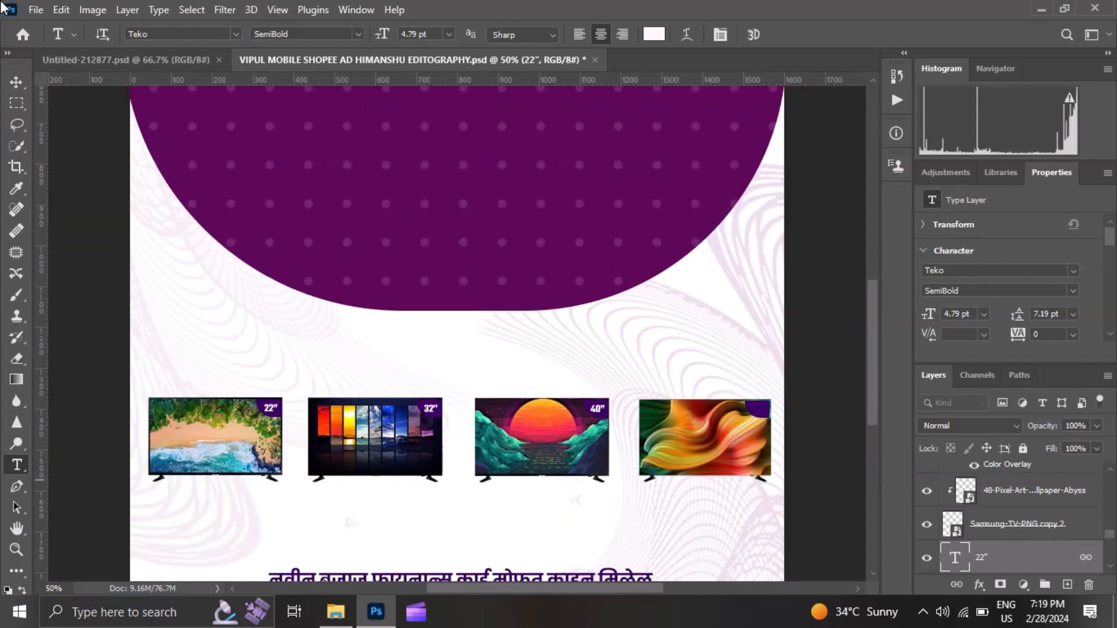
key("ctrl+minus")
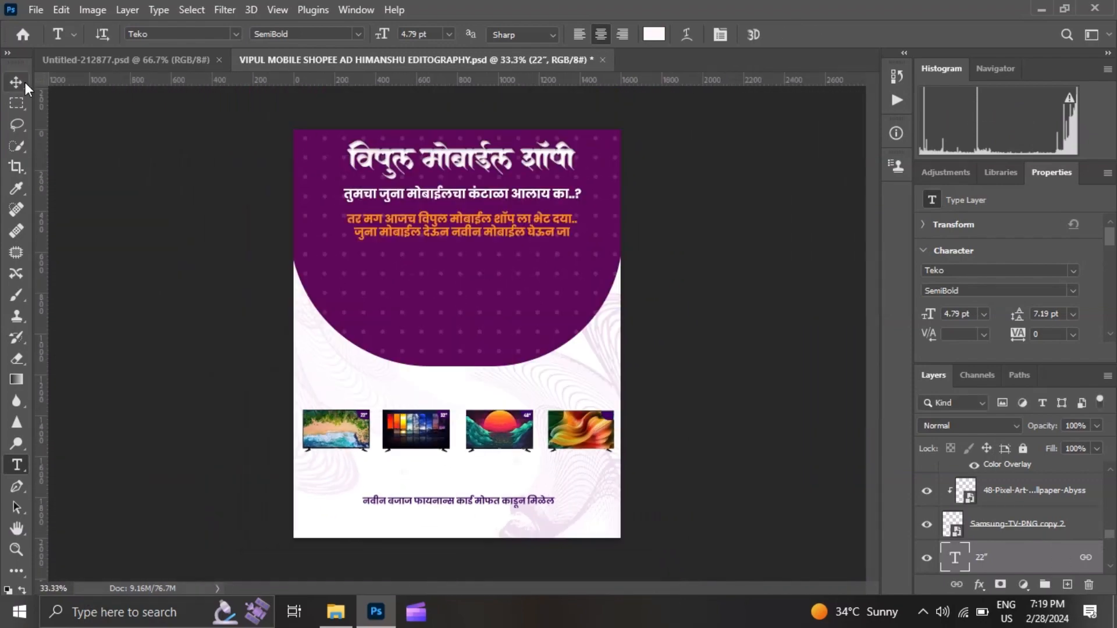
Show the 50" label, the purple Rectangle 6 banner, the white Rectangle 3 box and the 0% text
scroll(954, 512, "up", 2)
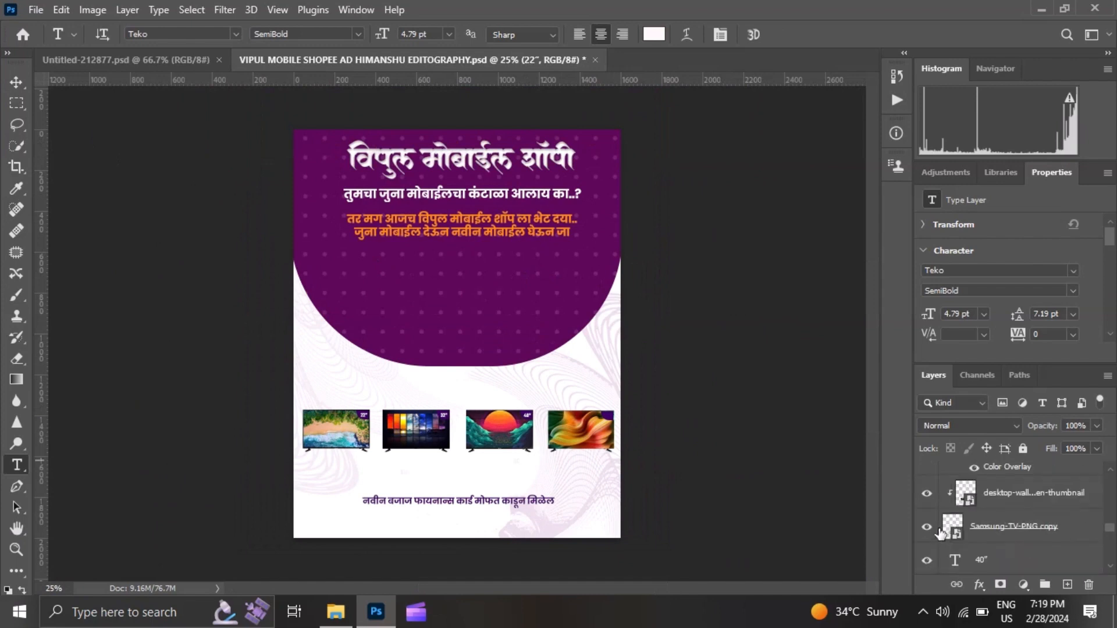
scroll(941, 530, "down", 4)
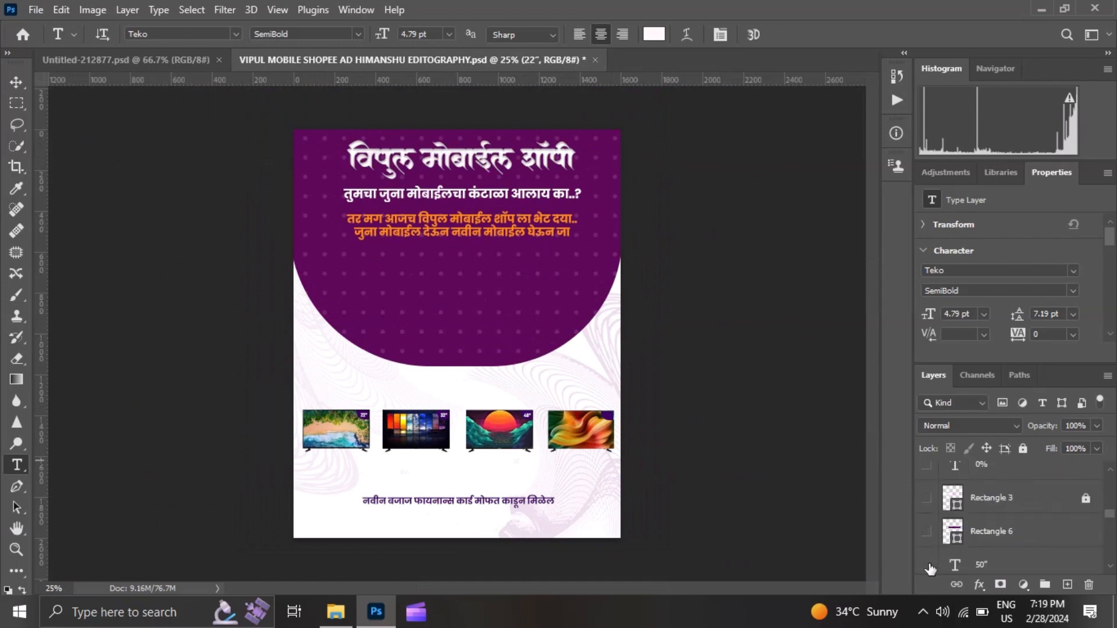
left_click_drag(930, 569, 928, 498)
left_click(926, 498)
Show the बजाज फायनान्स वर text on the banner and the orange Rectangle 4 divider line above the TVs
scroll(921, 524, "up", 8)
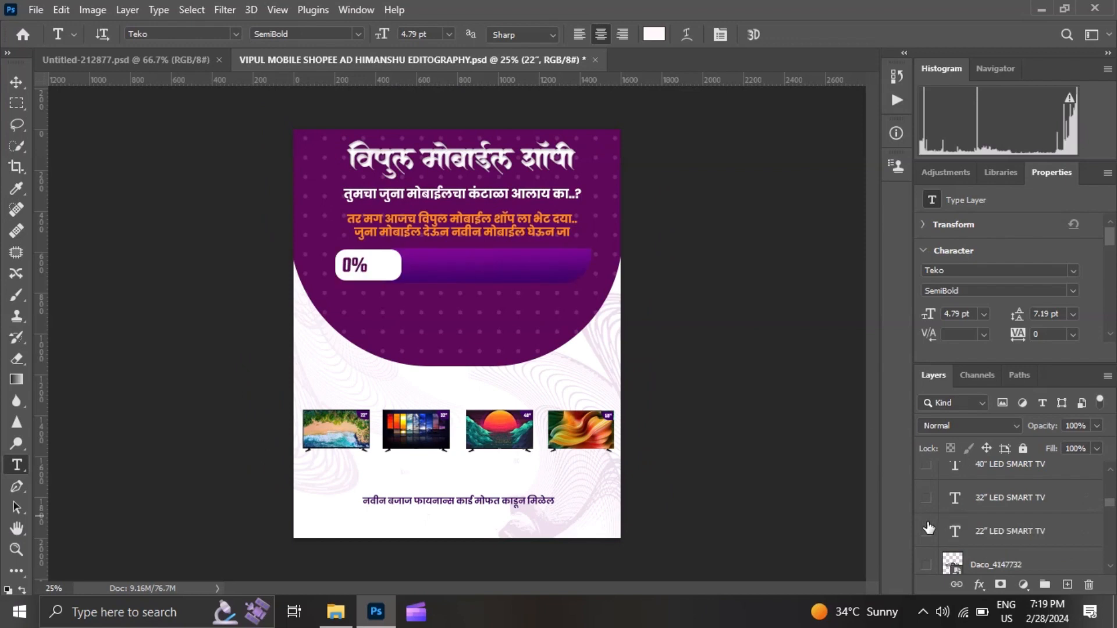
scroll(928, 536, "down", 2)
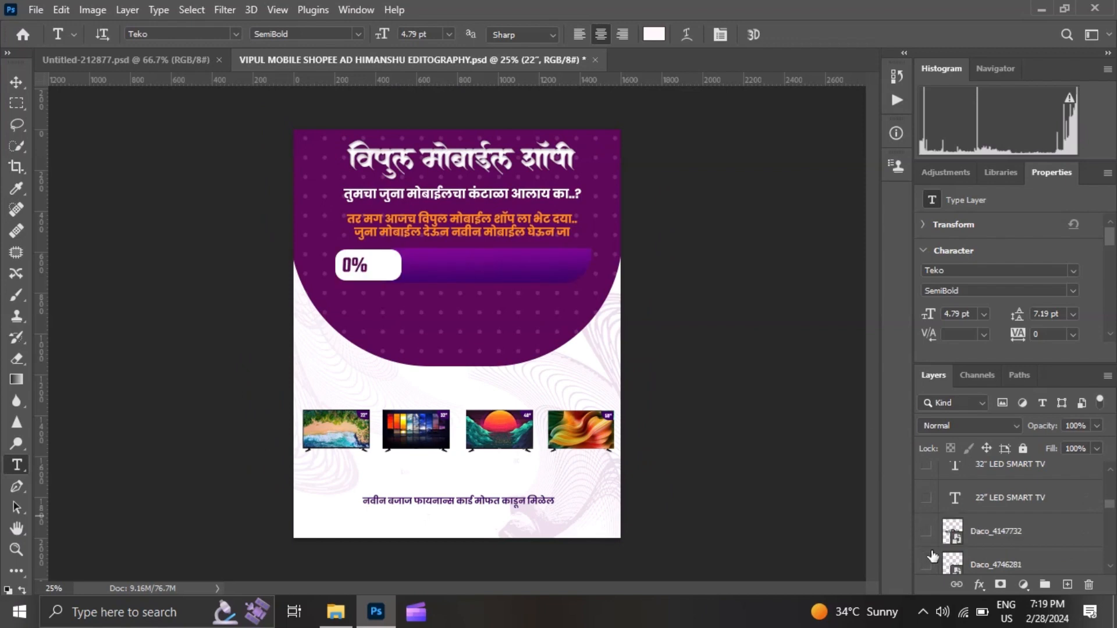
scroll(931, 547, "down", 3)
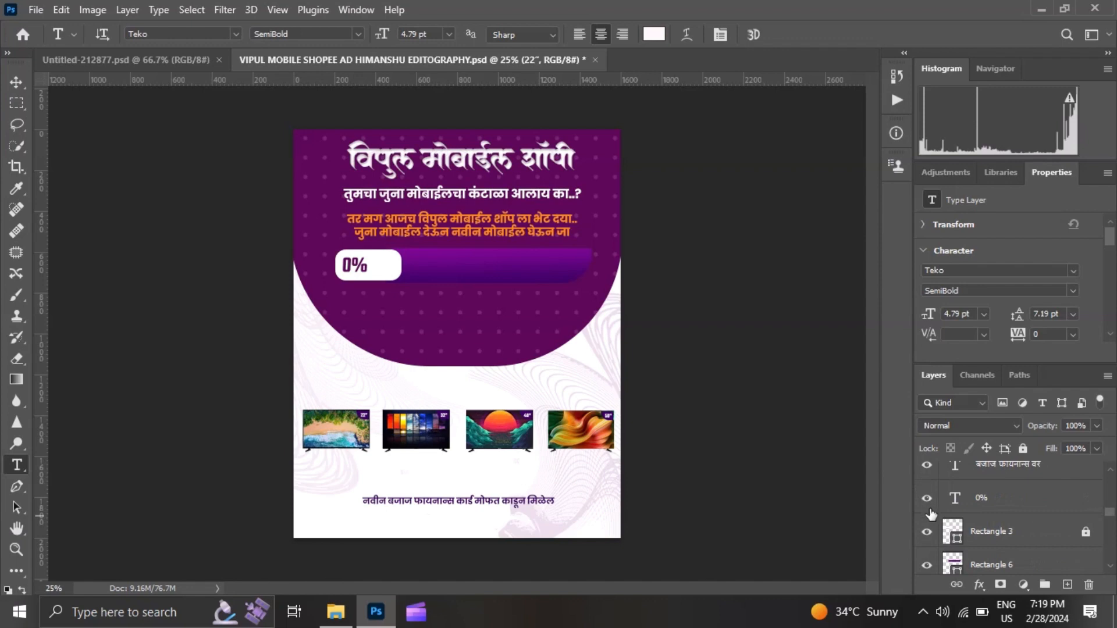
scroll(930, 512, "up", 3)
left_click(928, 565)
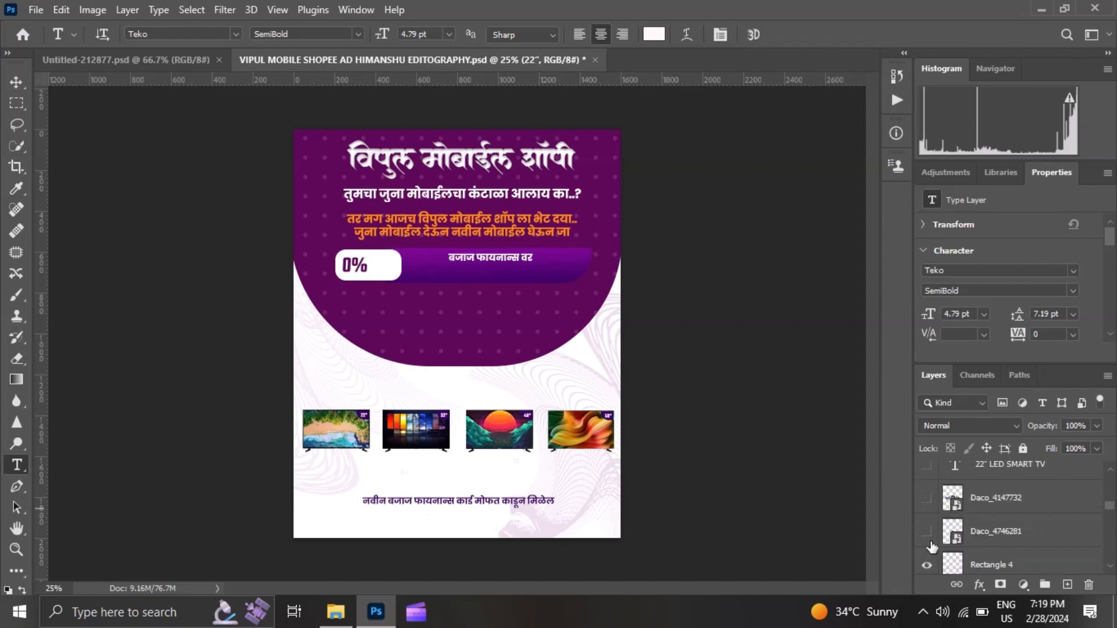
Show the रुपये 1000/- monthly instalment text and the image layers Daco_4746281 and Daco_4147732
scroll(927, 538, "down", 2)
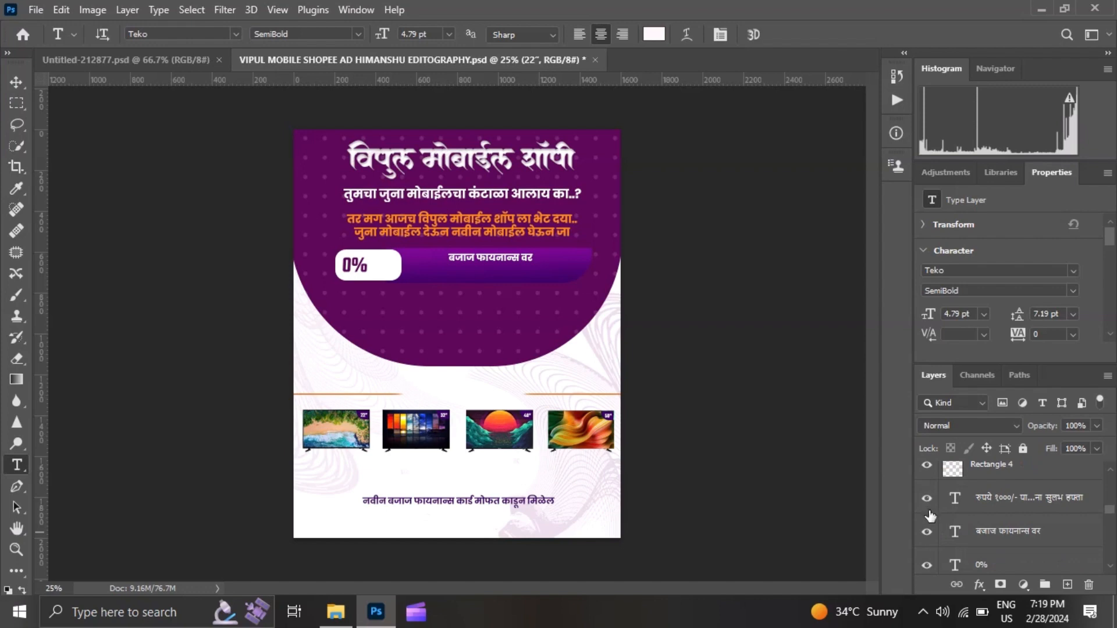
scroll(929, 516, "up", 3)
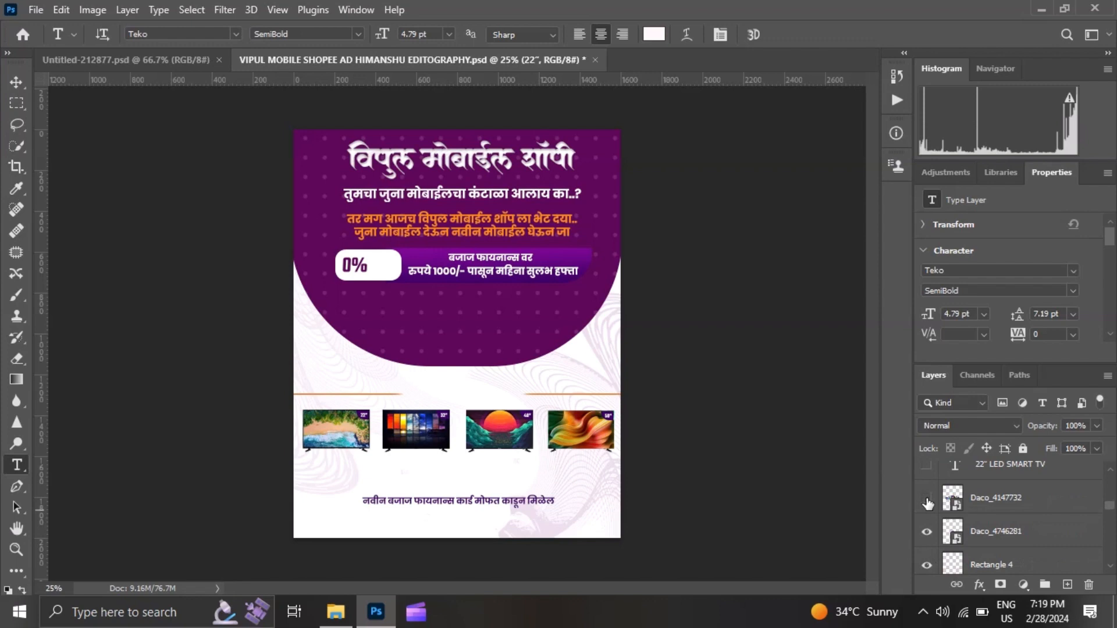
scroll(933, 527, "up", 3)
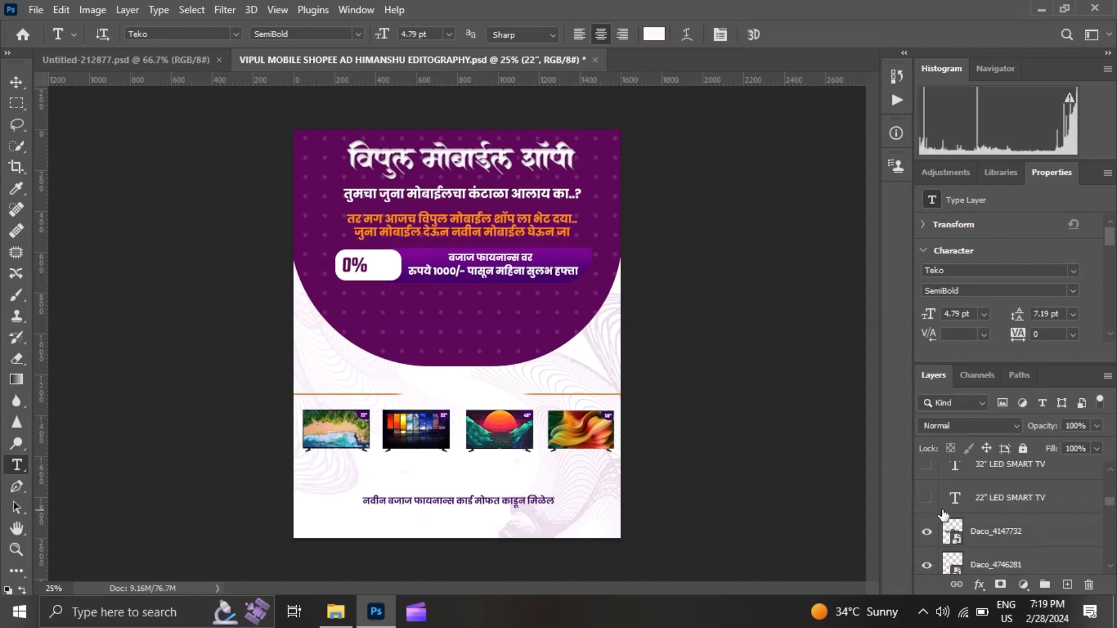
scroll(934, 527, "down", 2)
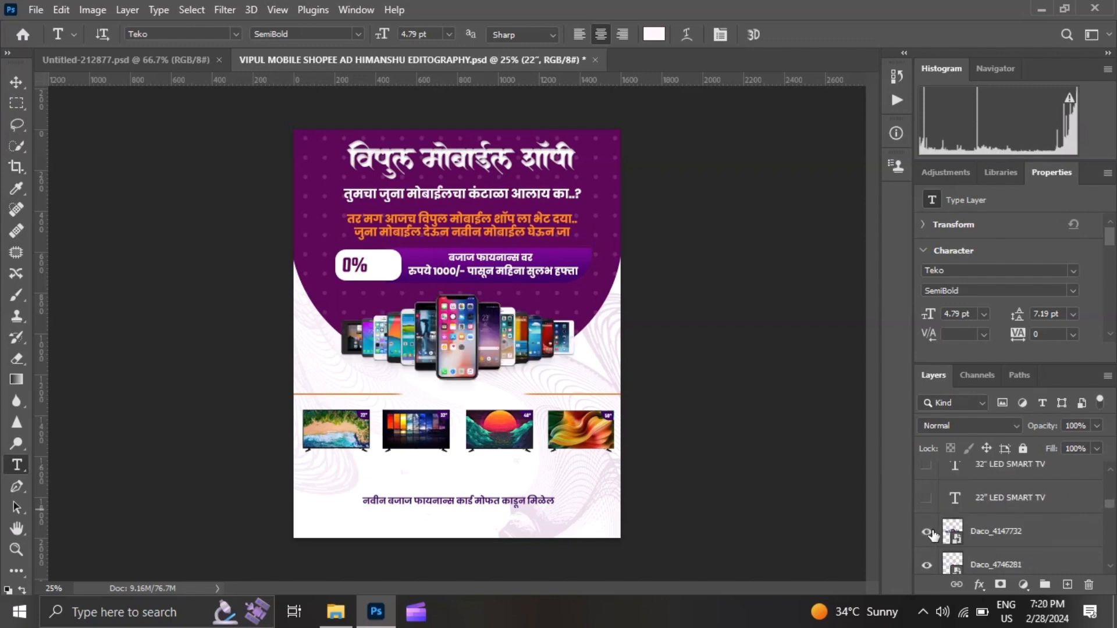
Show the 22", 32", 40" and 50" LED SMART TV captions below the four TV images
left_click(927, 465)
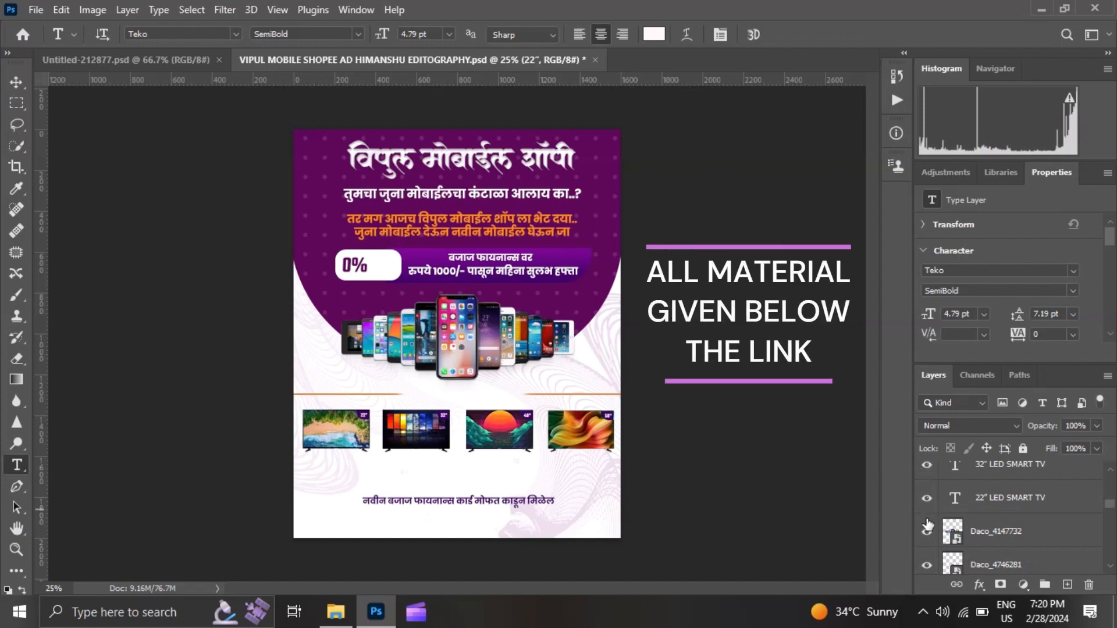
scroll(931, 541, "up", 5)
scroll(935, 559, "down", 3)
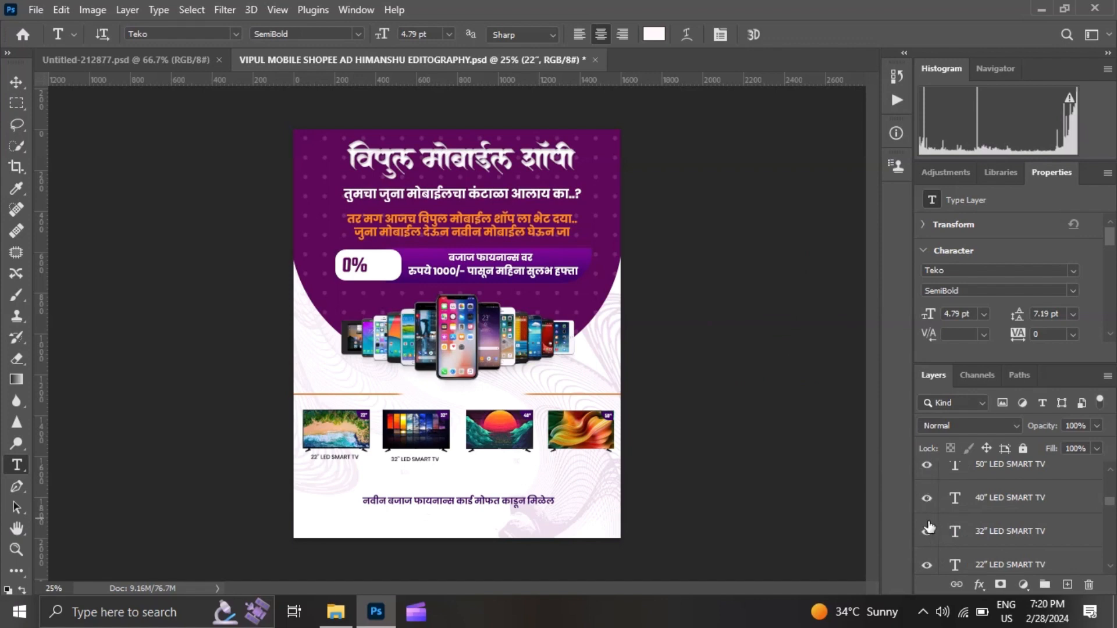
scroll(929, 528, "up", 6)
scroll(926, 556, "down", 2)
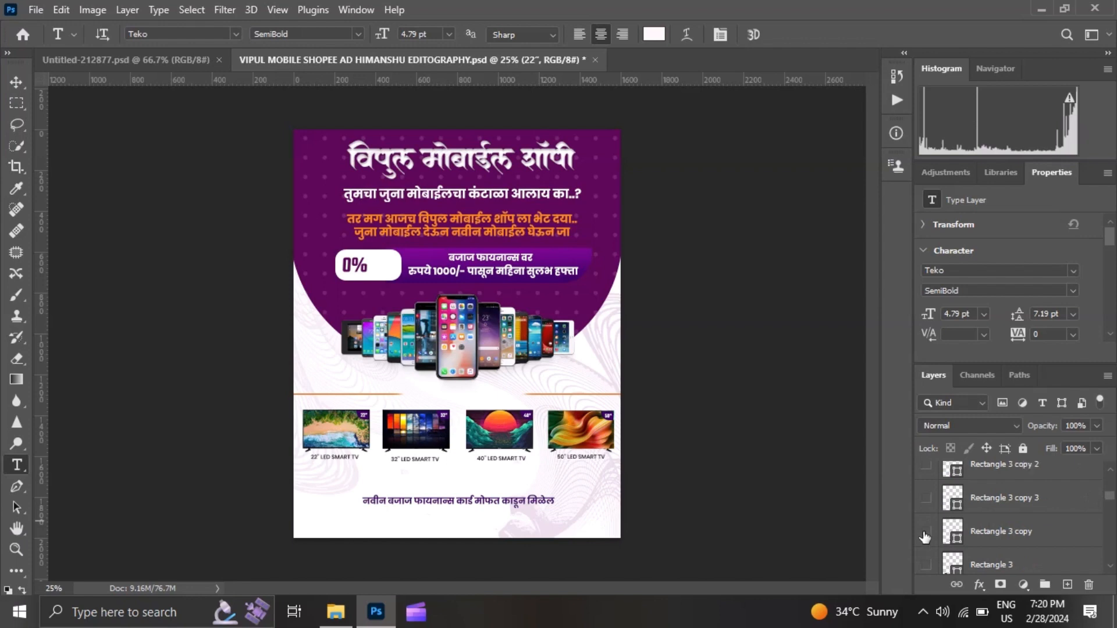
Show the four purple price boxes, Rectangle 3 and its three copies, and the Rectangle 5 footer bar
scroll(925, 536, "down", 1)
left_click(926, 531)
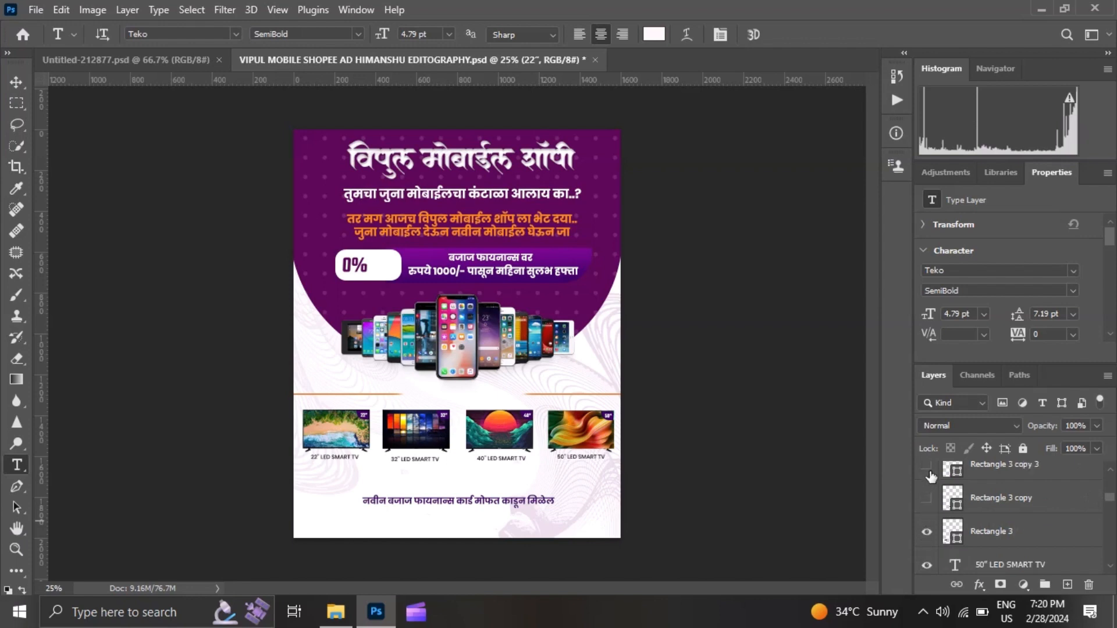
left_click(927, 498)
scroll(927, 553, "down", 5)
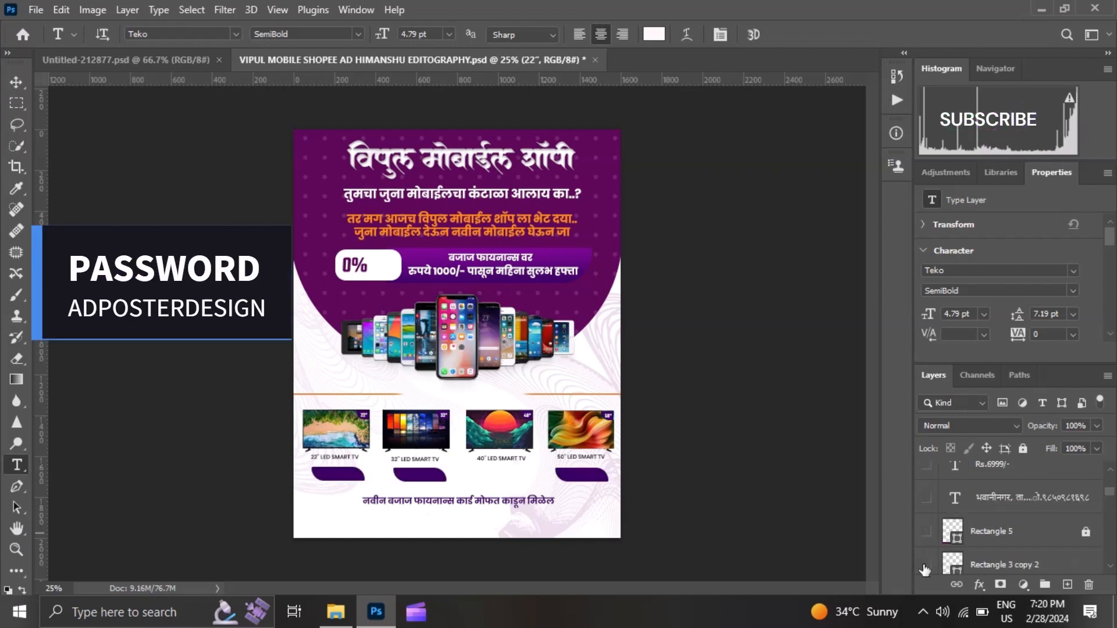
left_click(926, 531)
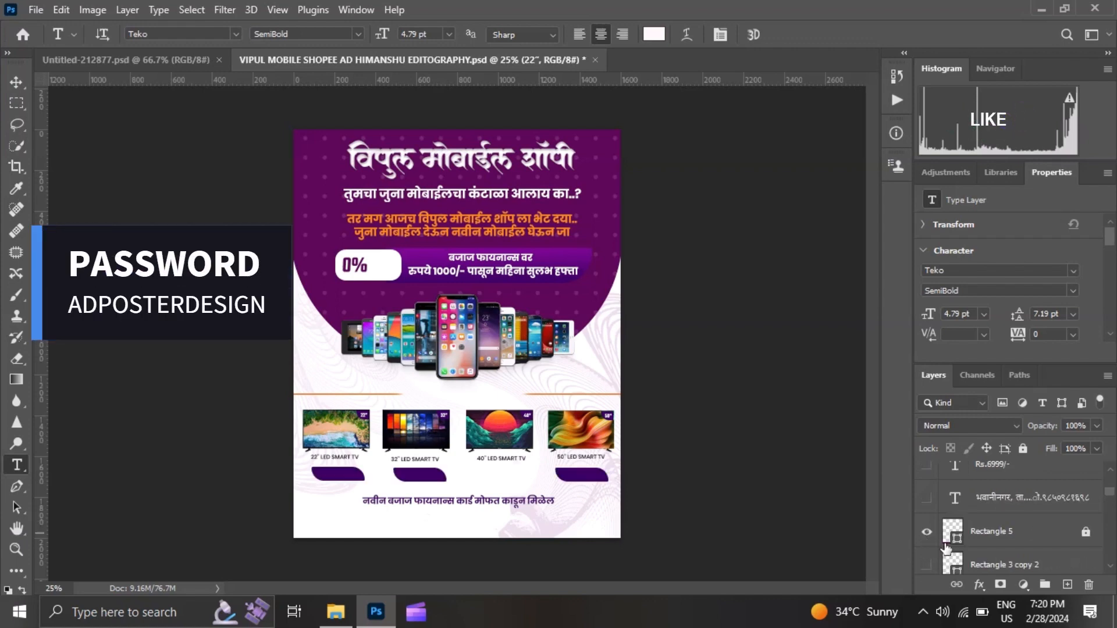
left_click(926, 565)
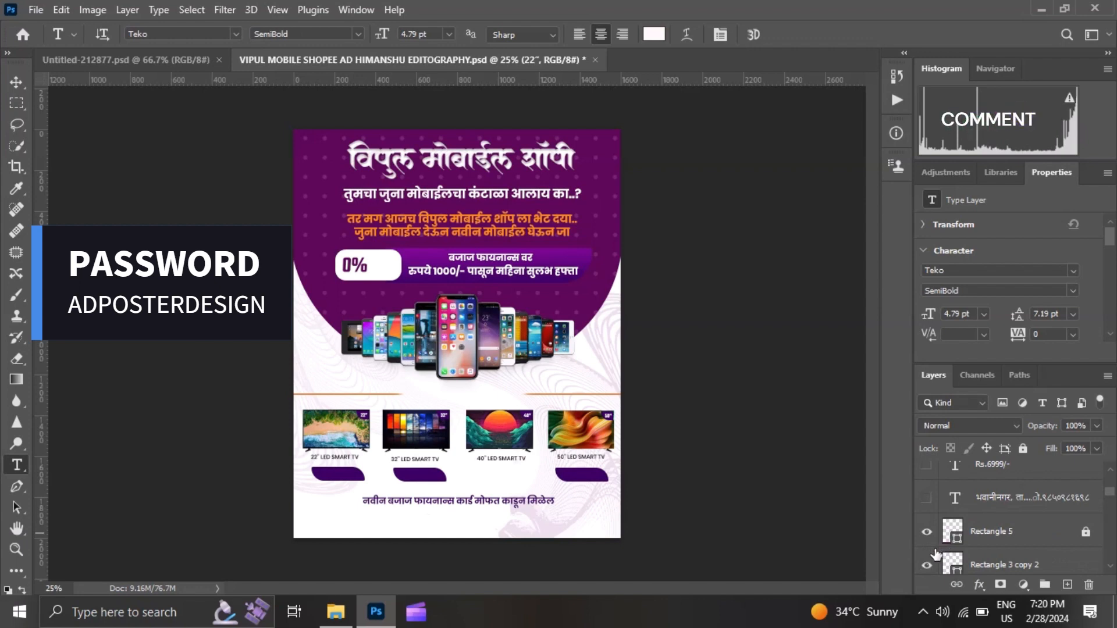
scroll(935, 553, "down", 1)
scroll(936, 554, "down", 3)
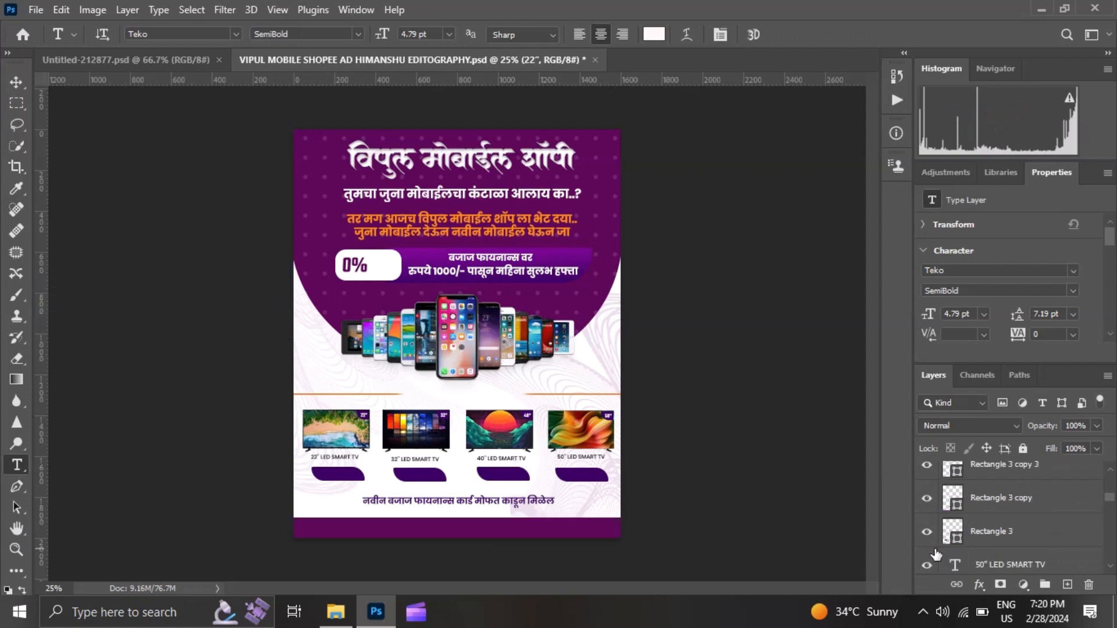
Show the shop's address and phone text on the footer and the Rs.6999/-, Rs.9999/-, Rs.14999/- and Rs.24990/- prices
scroll(936, 554, "up", 4)
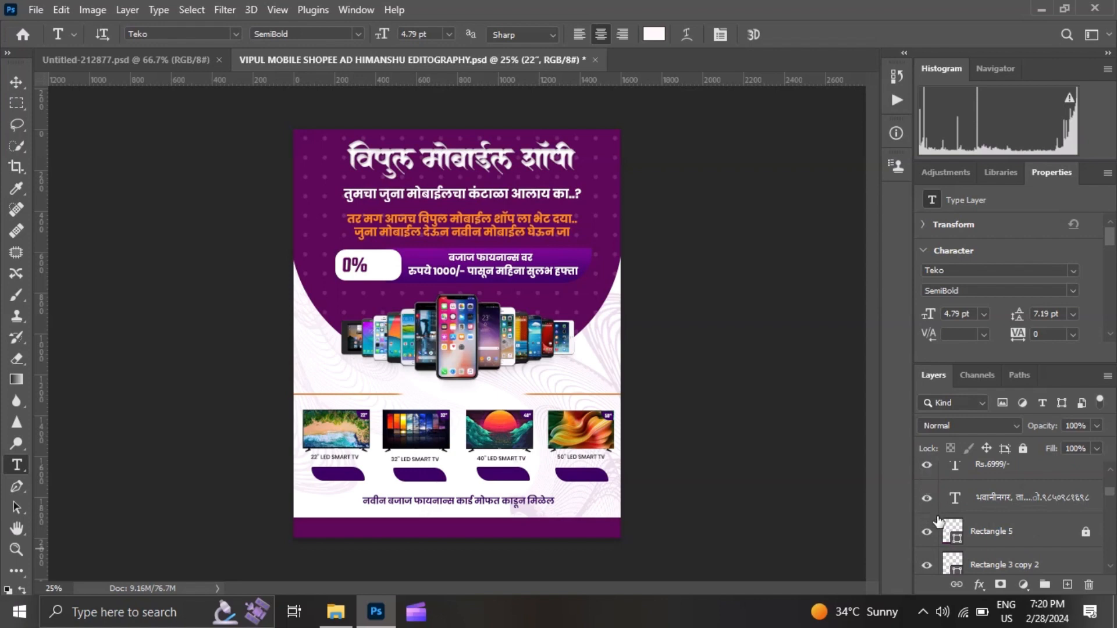
scroll(939, 521, "up", 4)
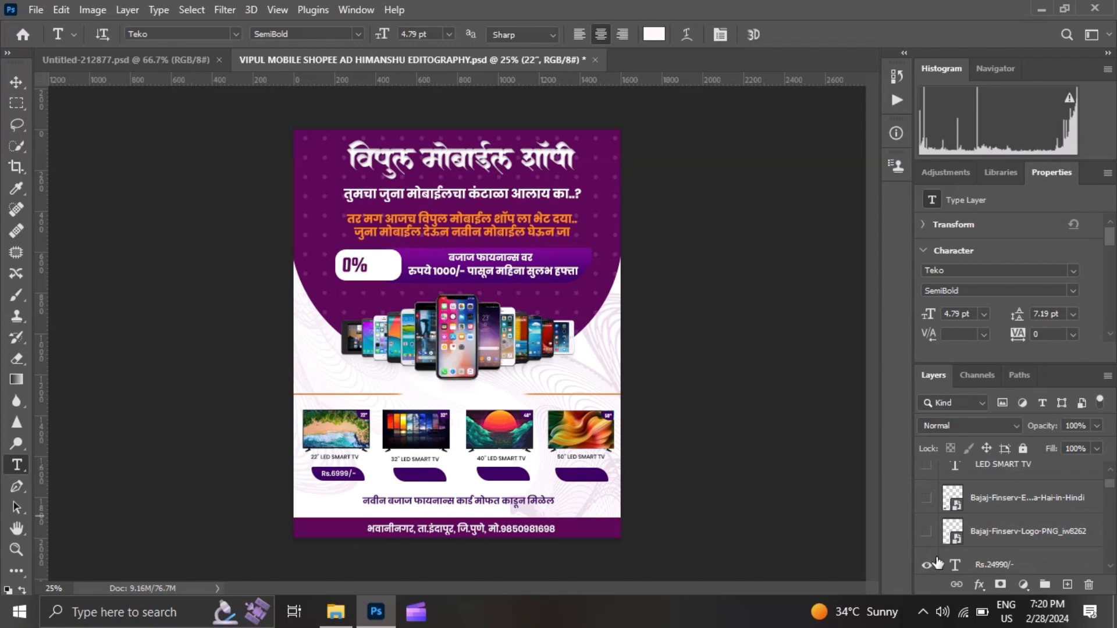
scroll(937, 561, "down", 2)
left_click(931, 532)
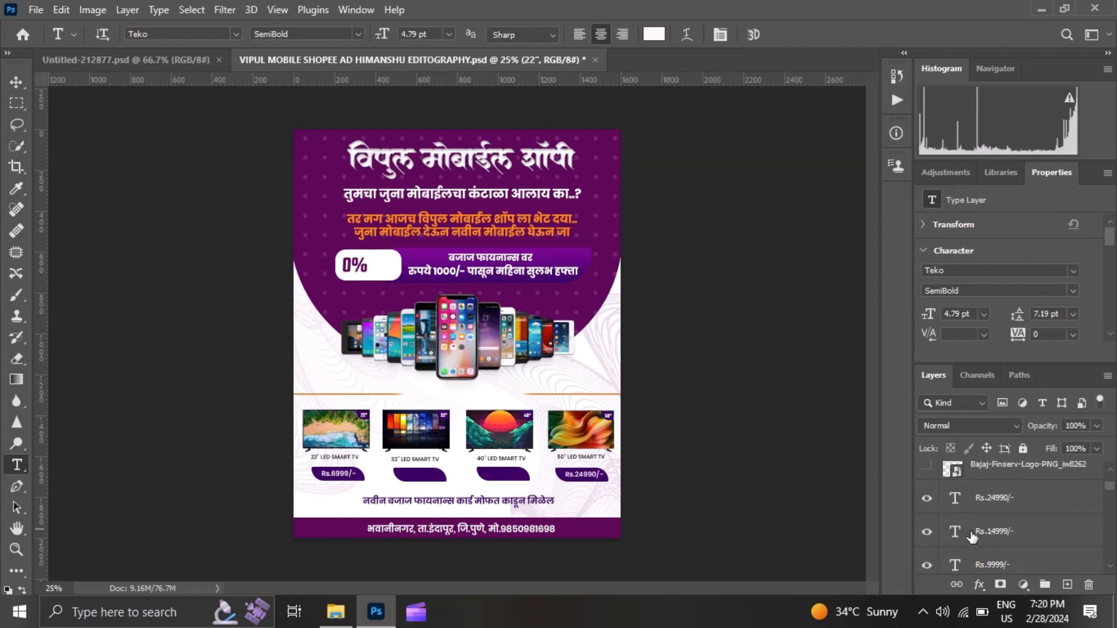
Show the two Bajaj Finserv image layers and the LED SMART TV heading above the TVs
scroll(960, 534, "up", 2)
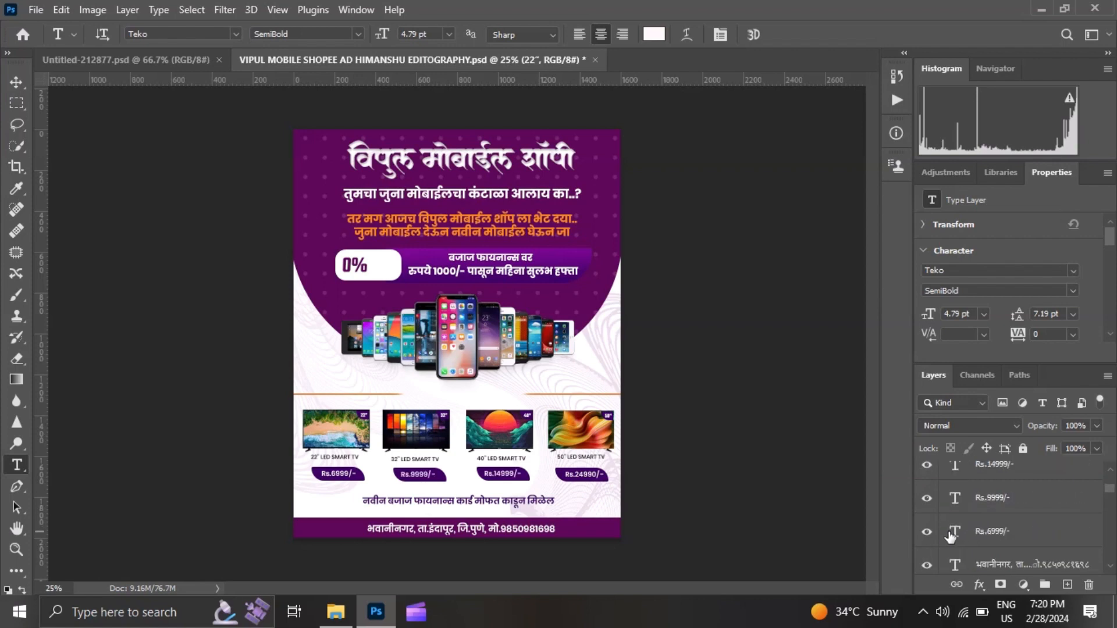
left_click_drag(926, 535, 928, 498)
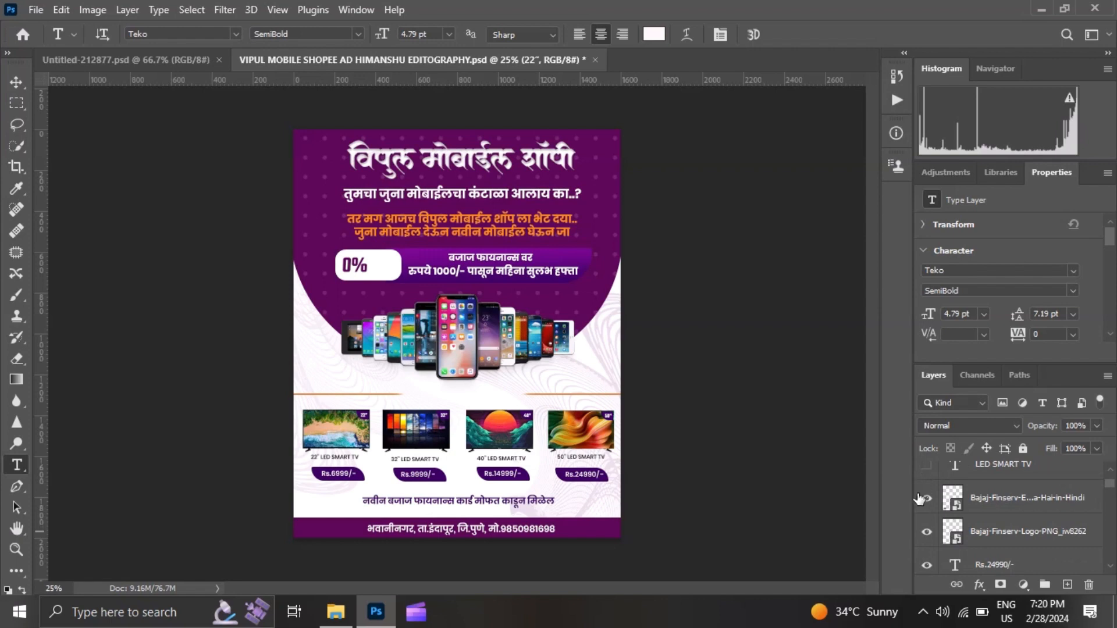
left_click(927, 464)
scroll(455, 362, "up", 4)
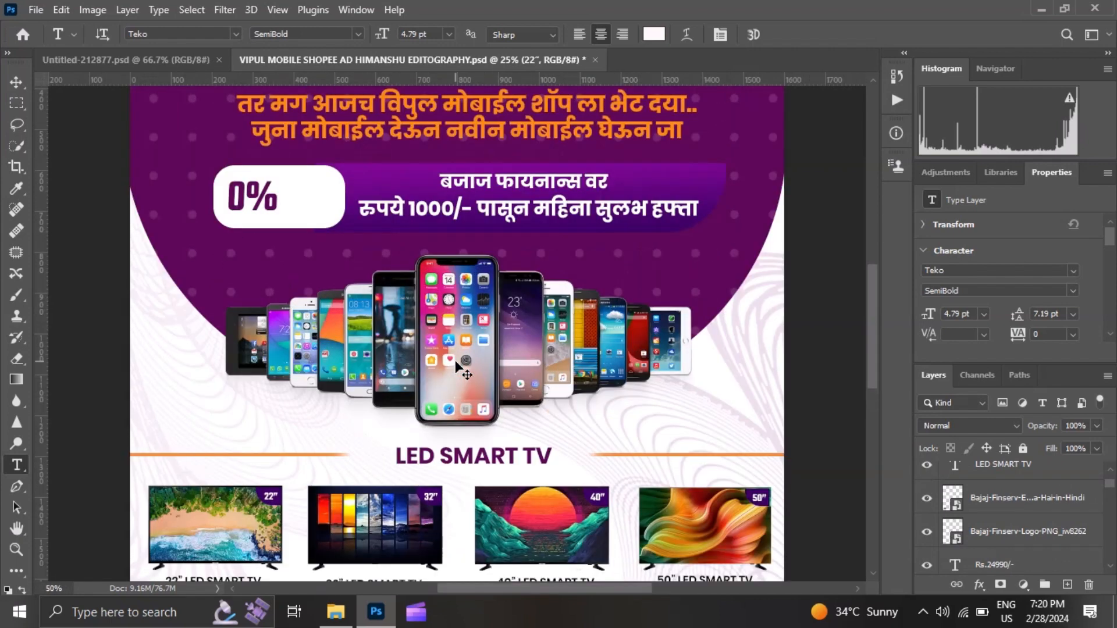
scroll(455, 361, "up", 1)
scroll(455, 361, "down", 5)
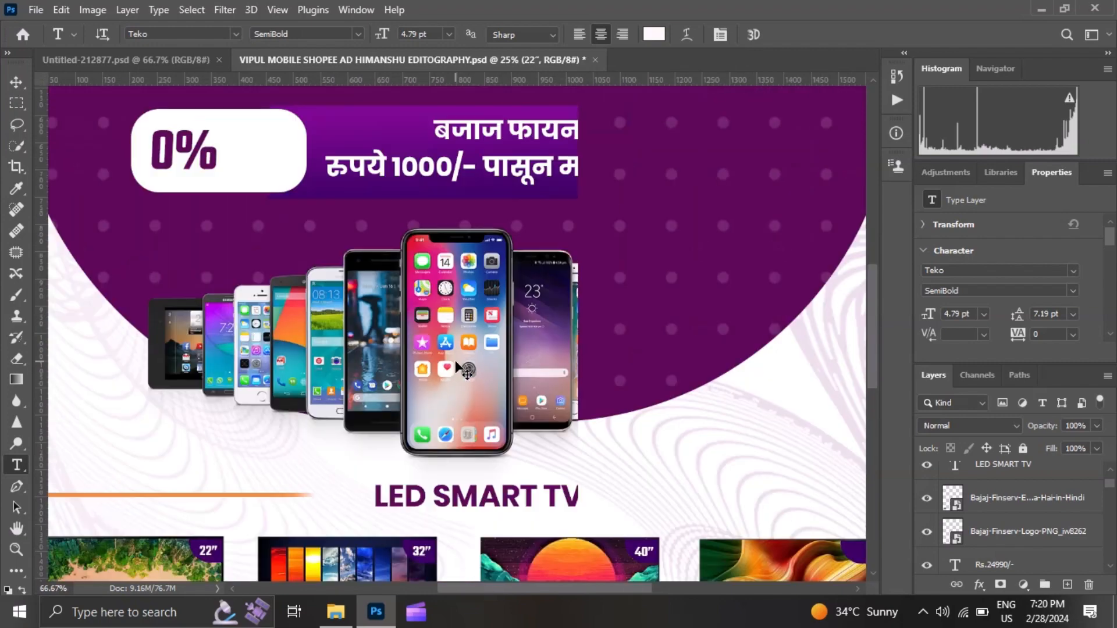
scroll(455, 361, "down", 6)
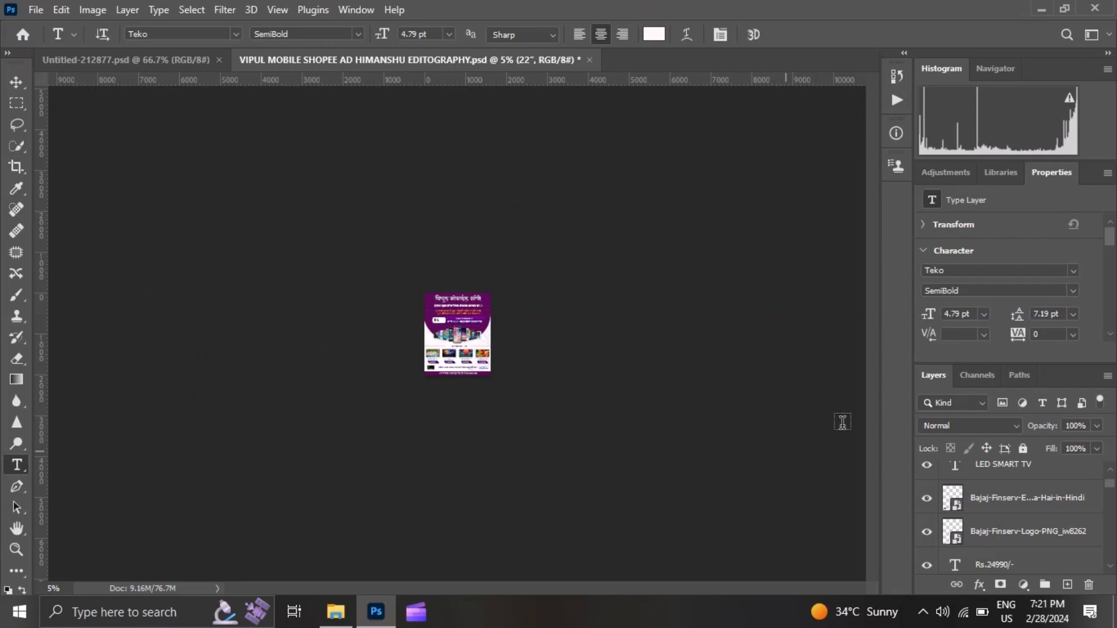
Show the व्याज and दर texts and the Rectangle 8 divider beside the 0% text
scroll(934, 538, "up", 3)
left_click_drag(930, 539, 927, 498)
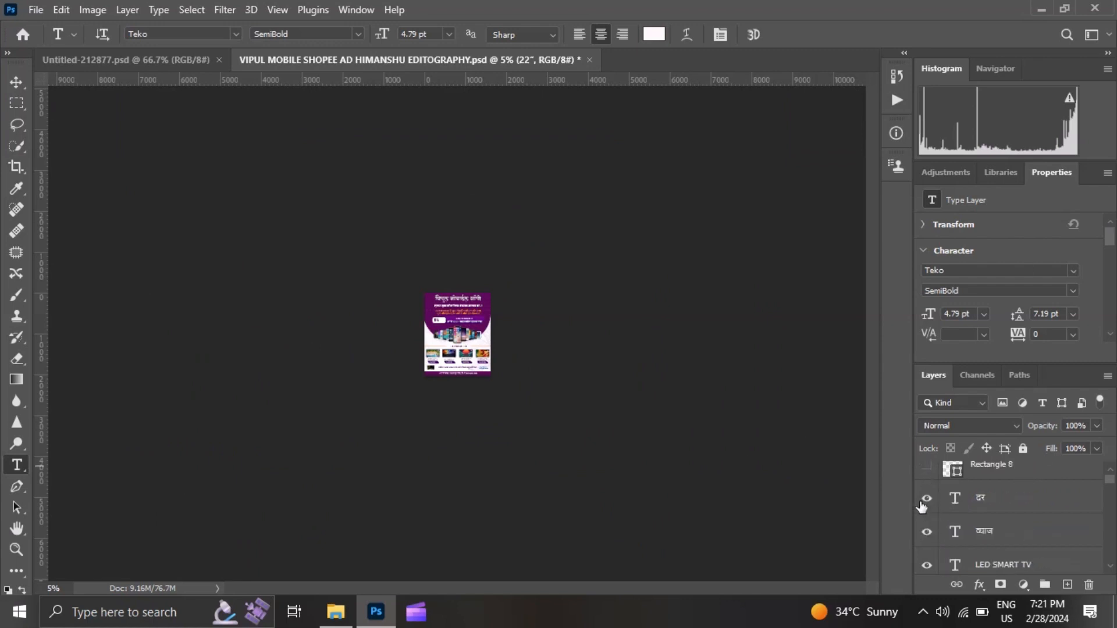
scroll(920, 501, "up", 1)
key("ctrl+plus")
key("ctrl+plus")
key("ctrl+plus")
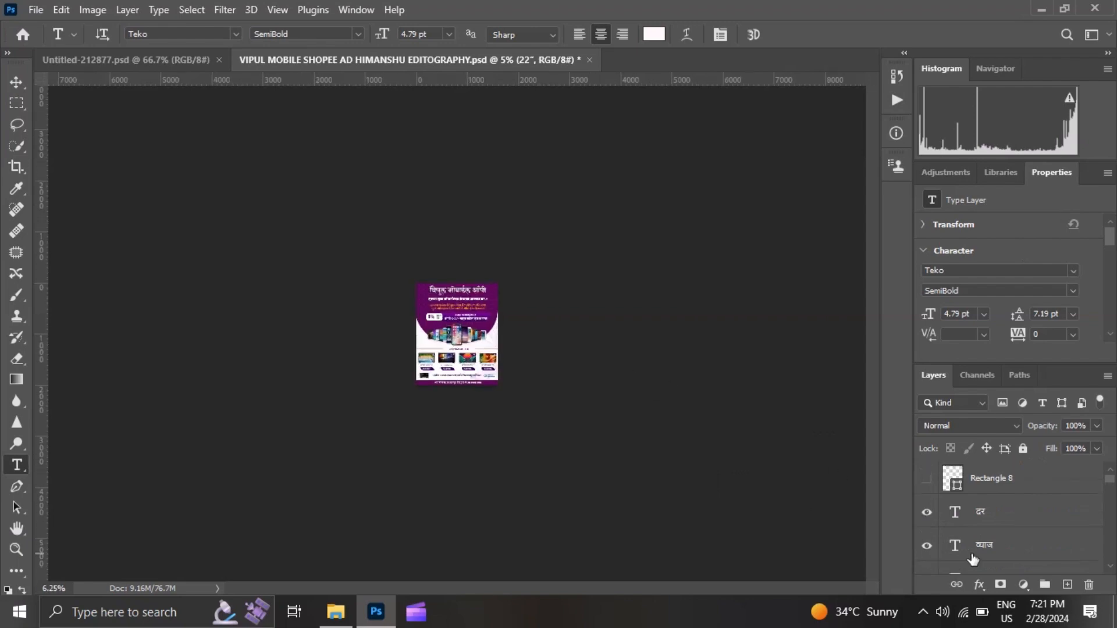
left_click(928, 489)
key("ctrl+plus")
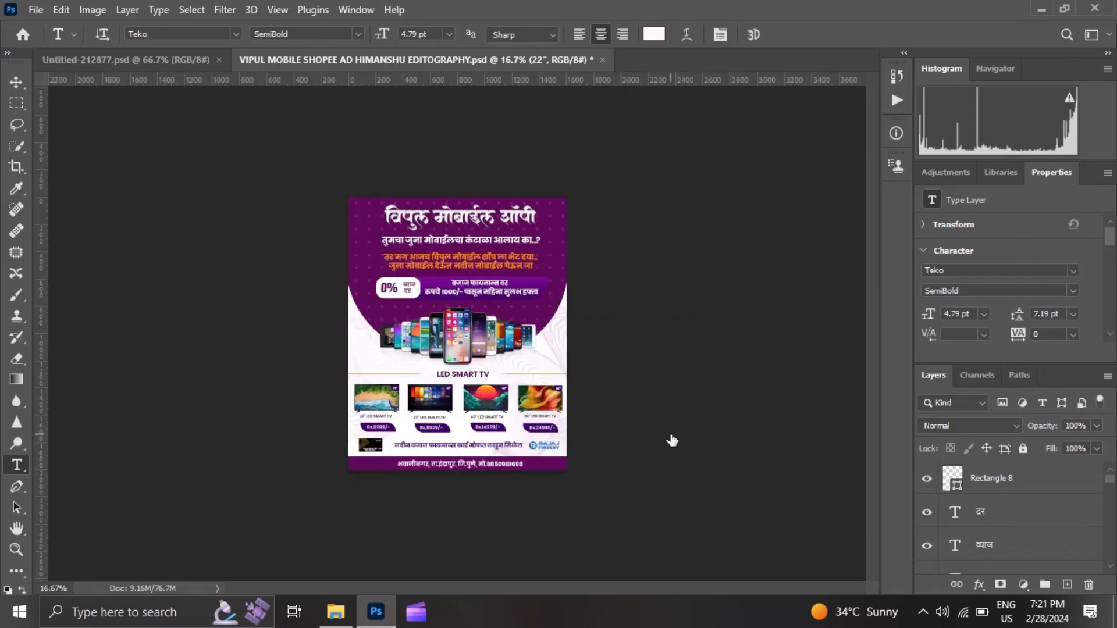
key("ctrl+plus")
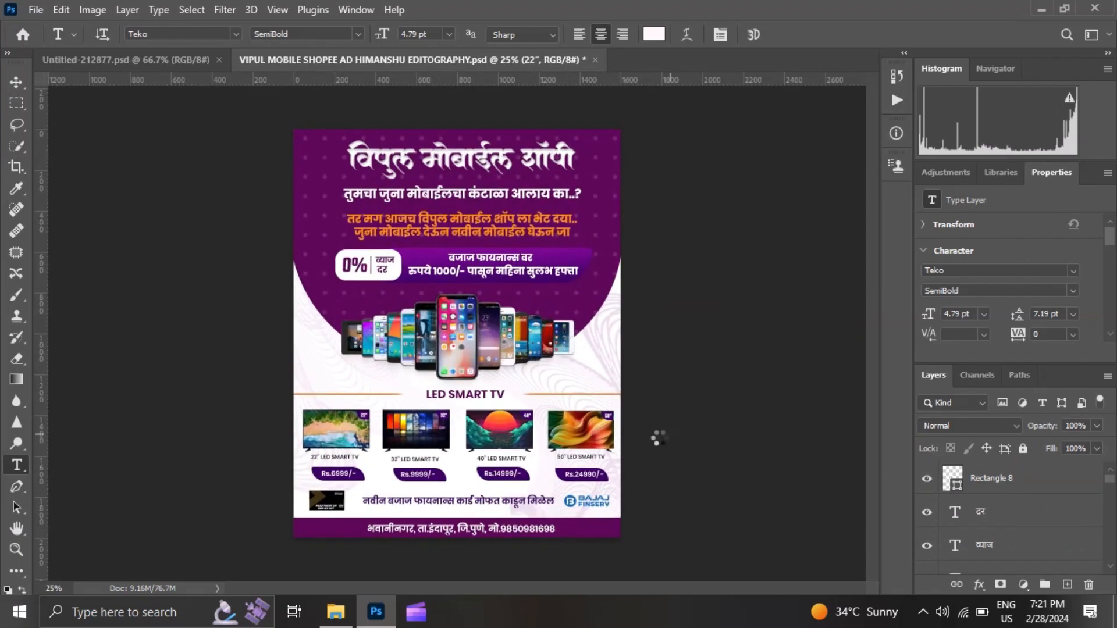
scroll(1020, 517, "down", 3)
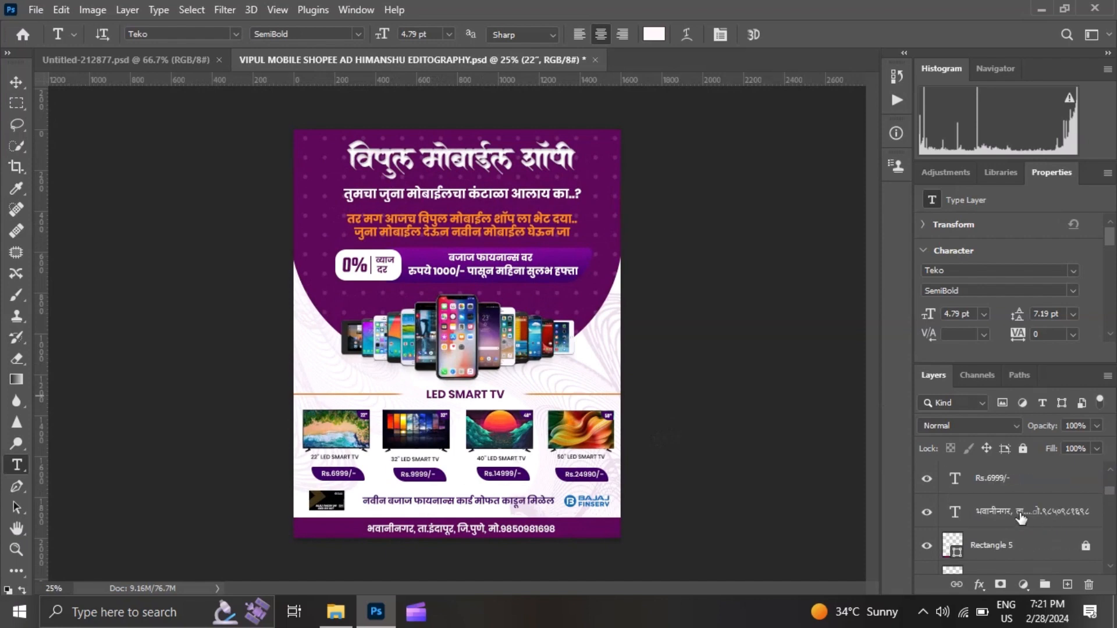
key("ctrl+plus")
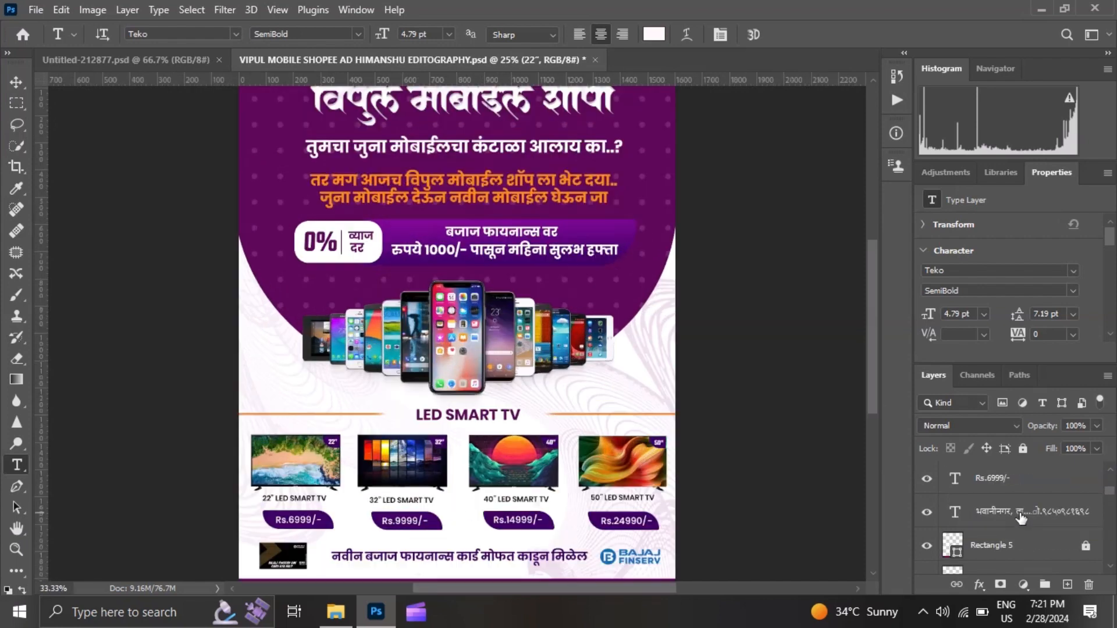
key("ctrl+plus")
key("ctrl+minus")
key("ctrl+minus")
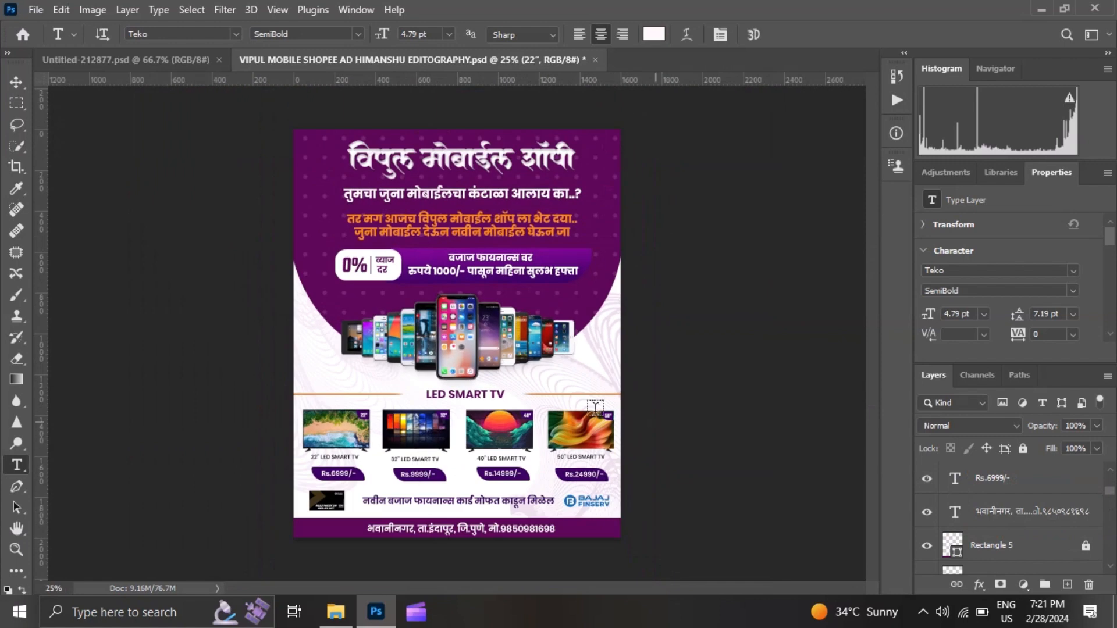
Try inserting an extra character into the विपुल मोबाईल शॉपी title text and undo the edit
left_click(375, 157)
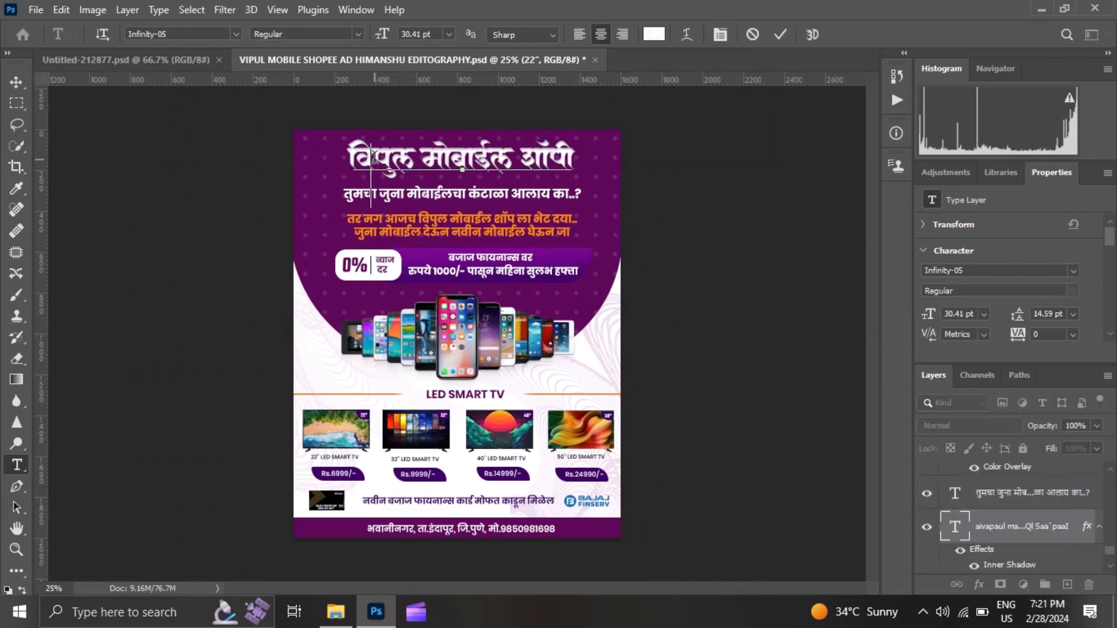
type("h")
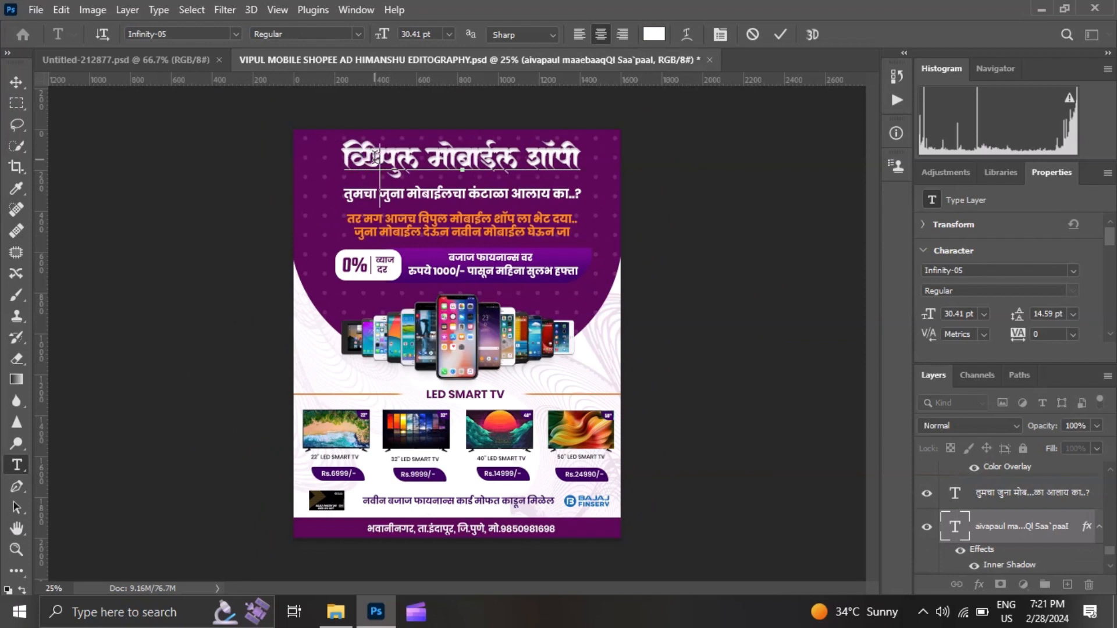
key("ctrl+z")
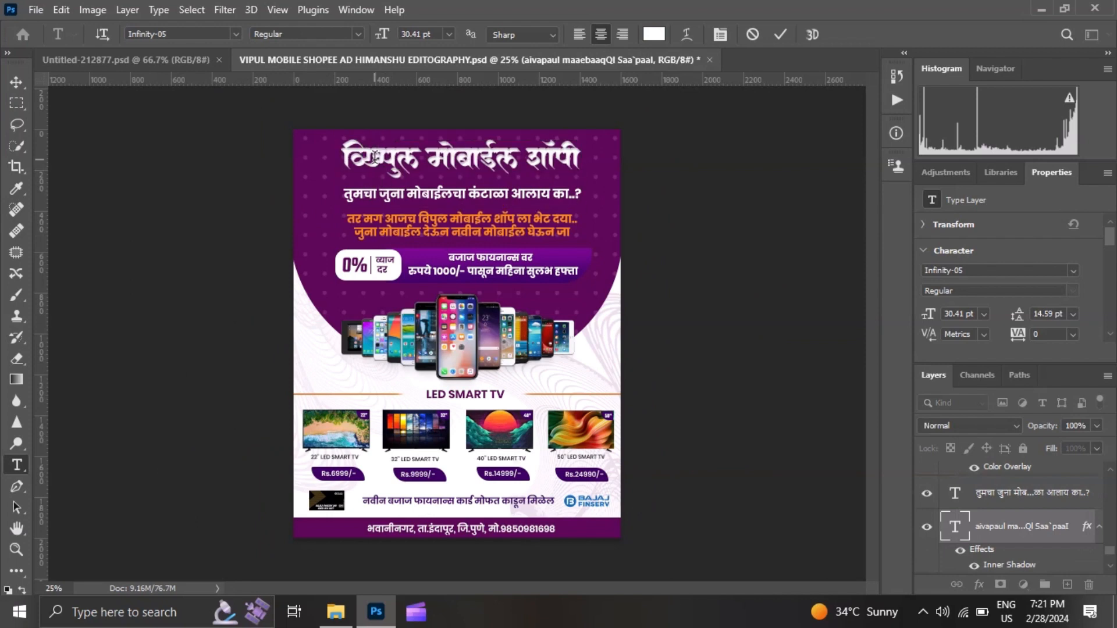
left_click(18, 81)
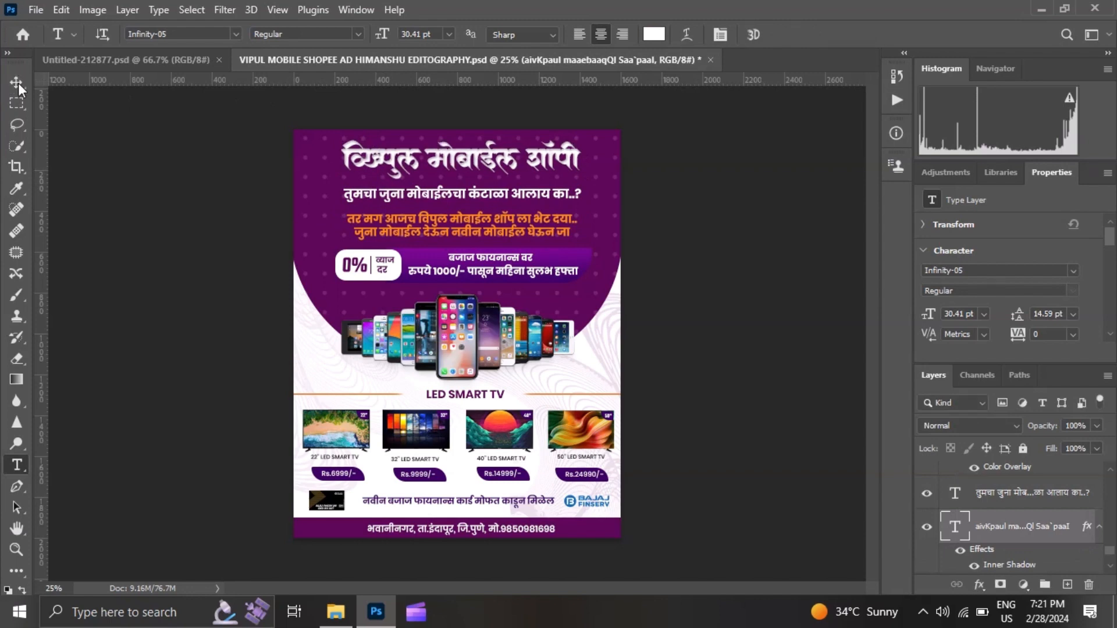
key("ctrl+z")
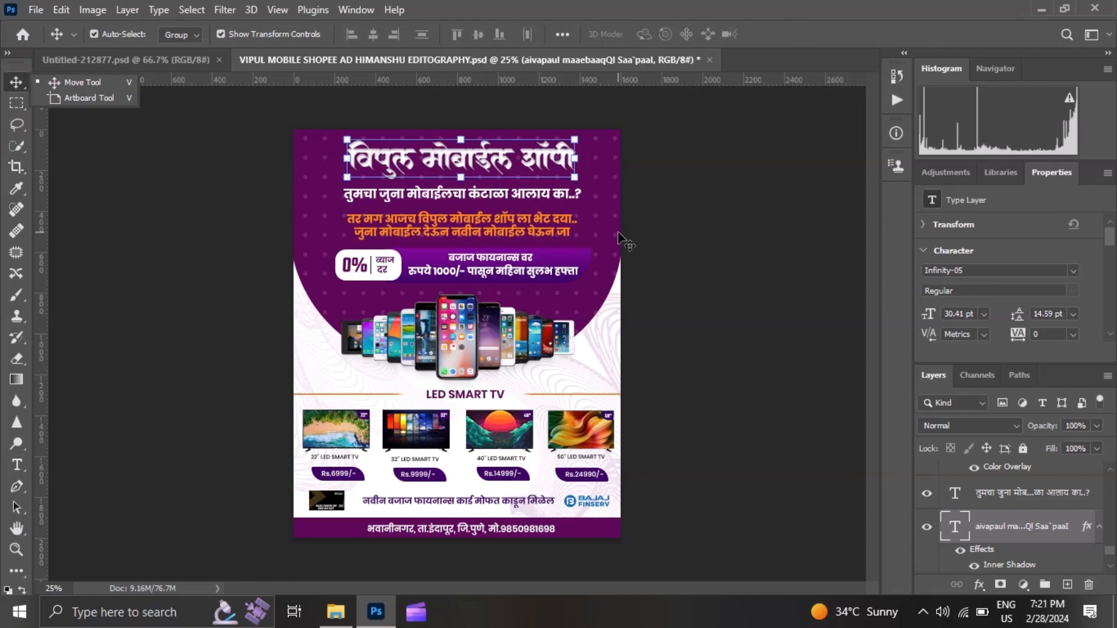
left_click(924, 615)
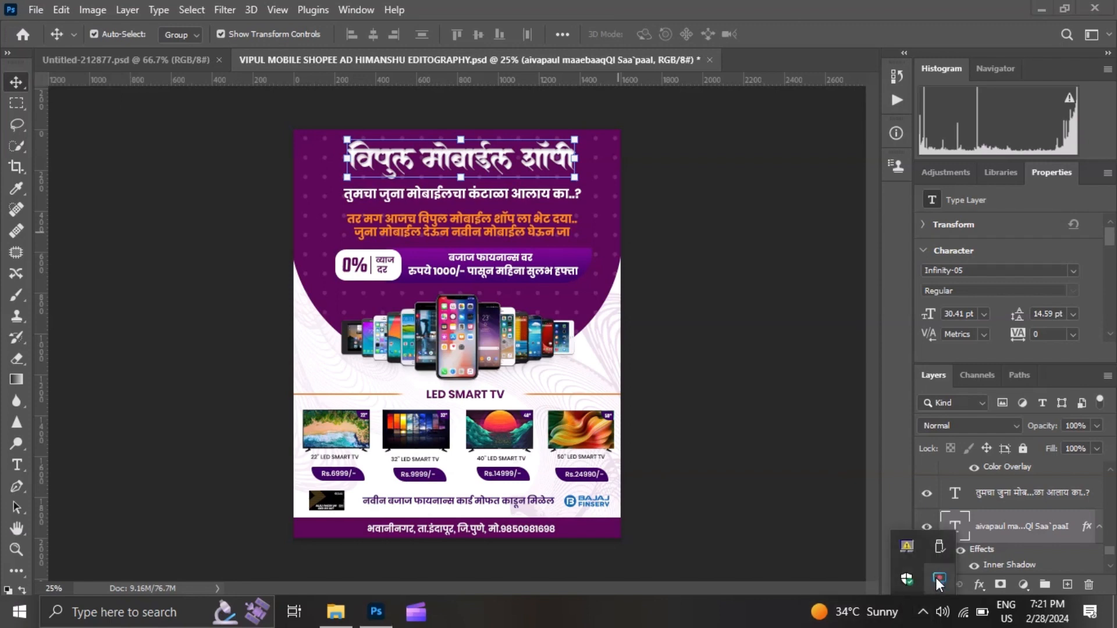
left_click(885, 548)
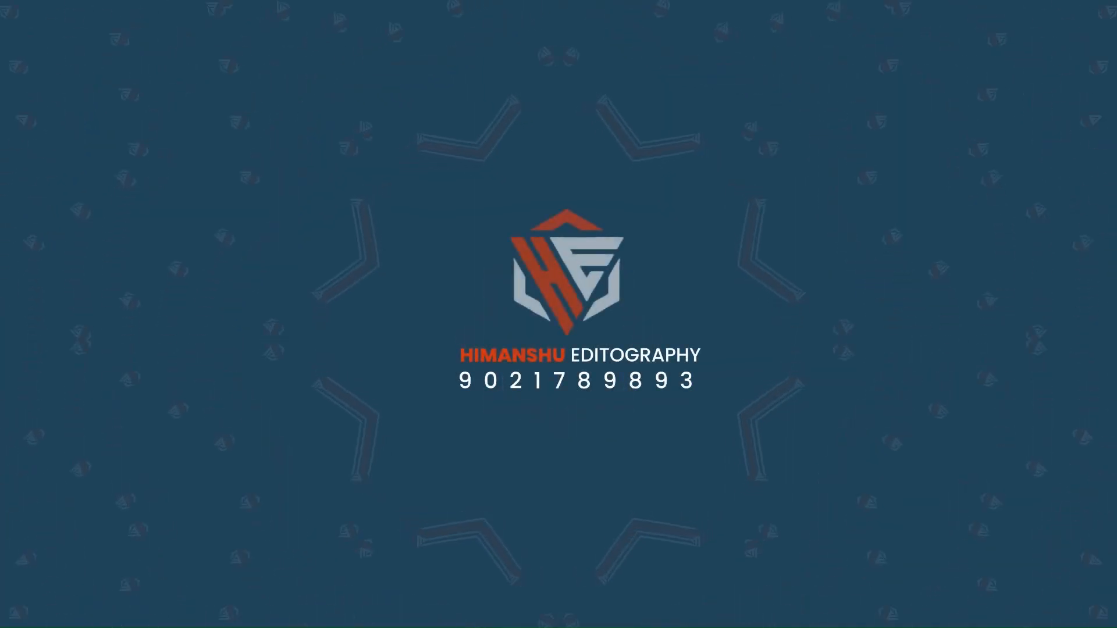